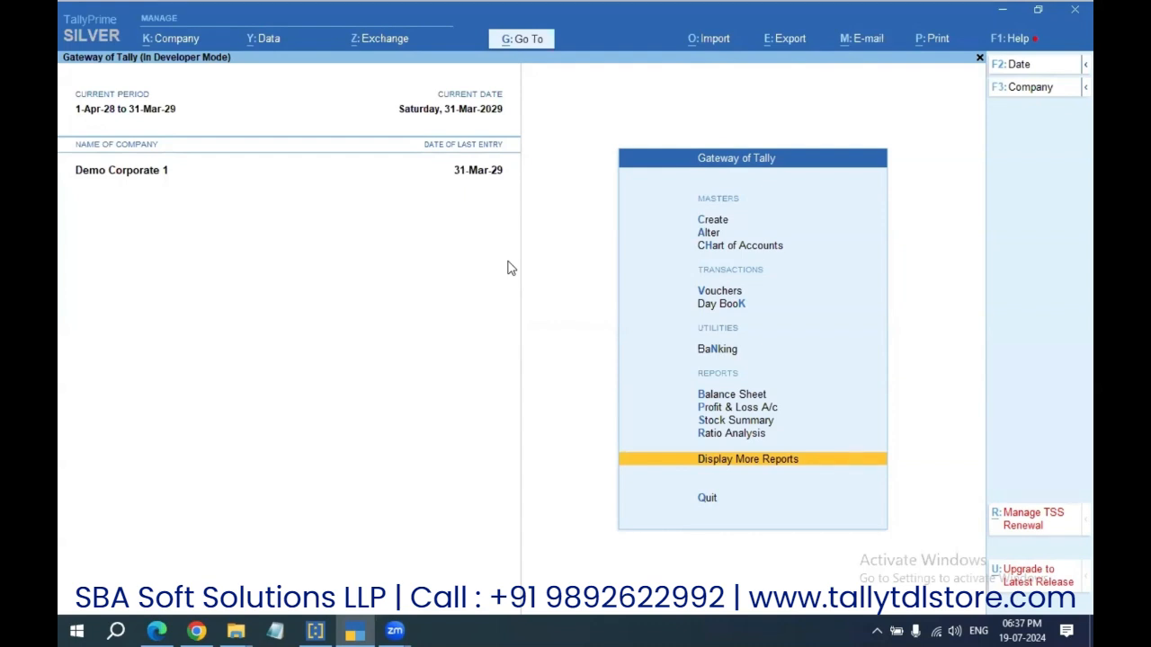
Step: Set the add-on feature Enable Stop Party Over Due Bill Control to Yes and accept
key("ctrl+alt+t")
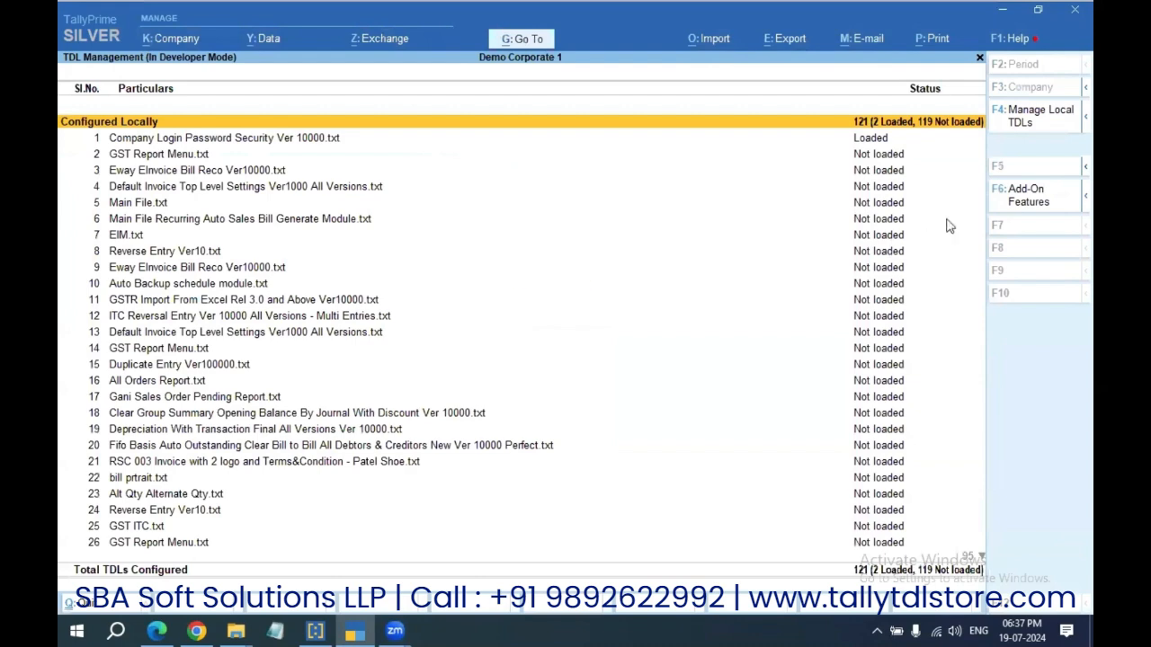
left_click(1046, 212)
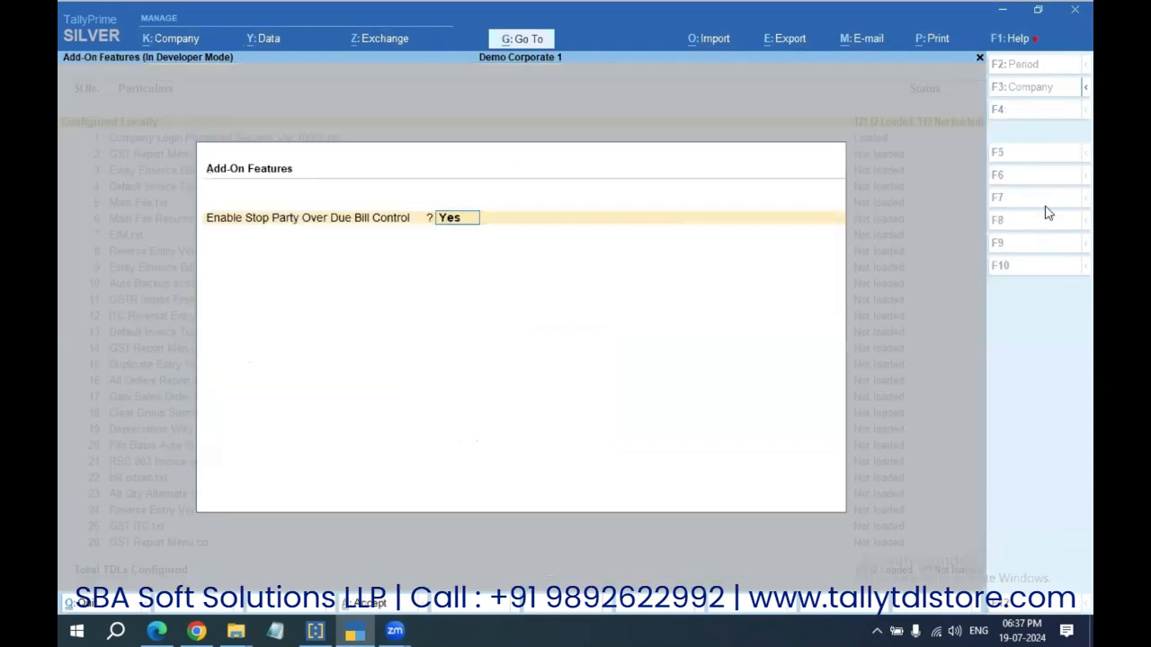
key("Return")
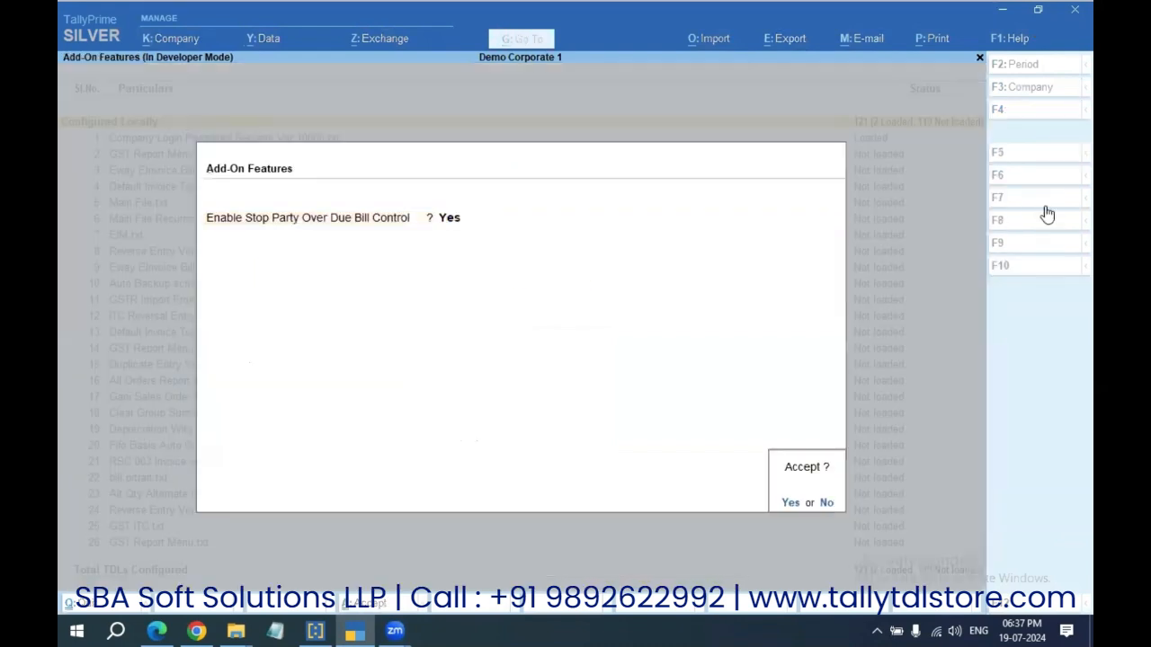
key("Return")
Step: Open Demo Corporate 1's company details for alteration
key("alt+k")
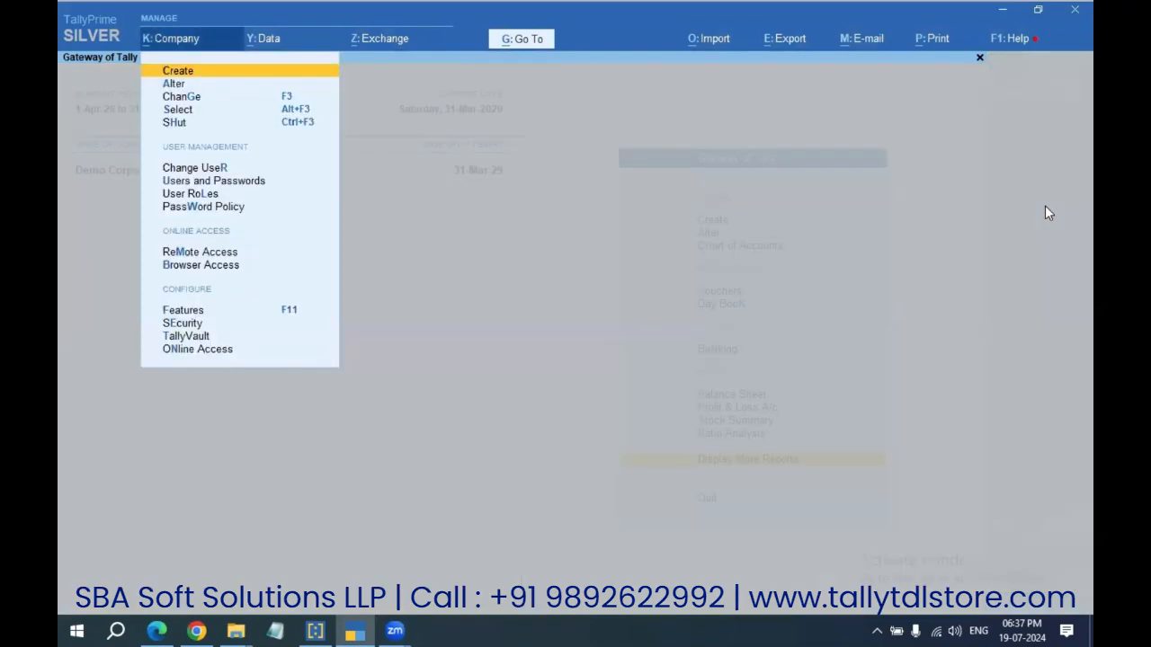
key("Down")
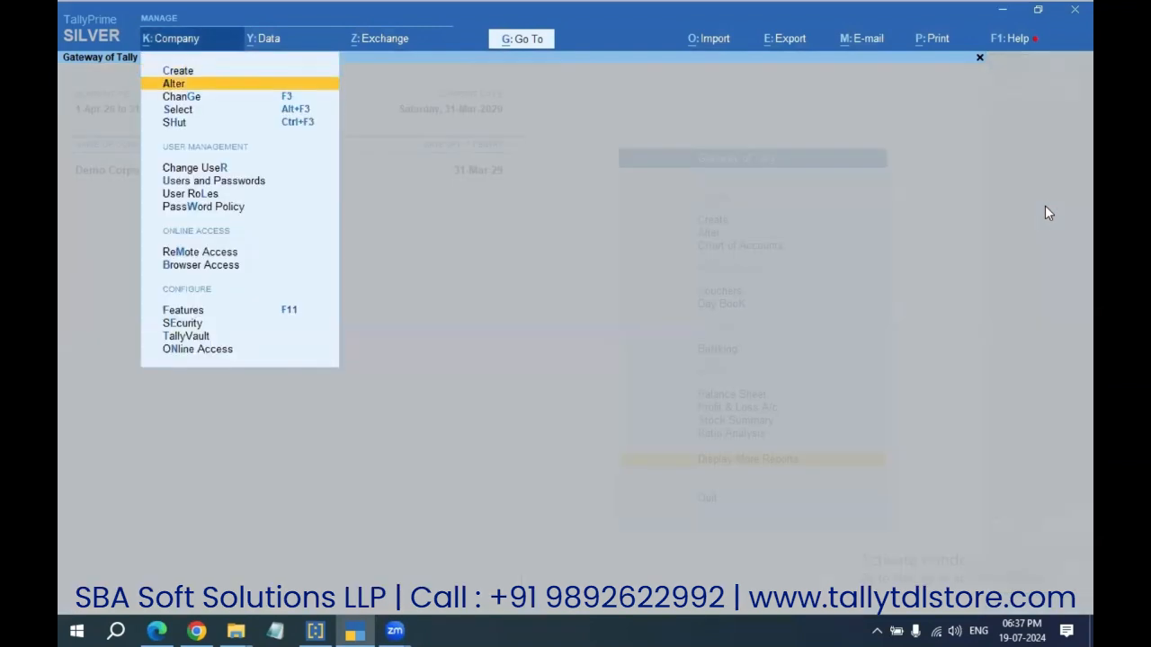
key("Return")
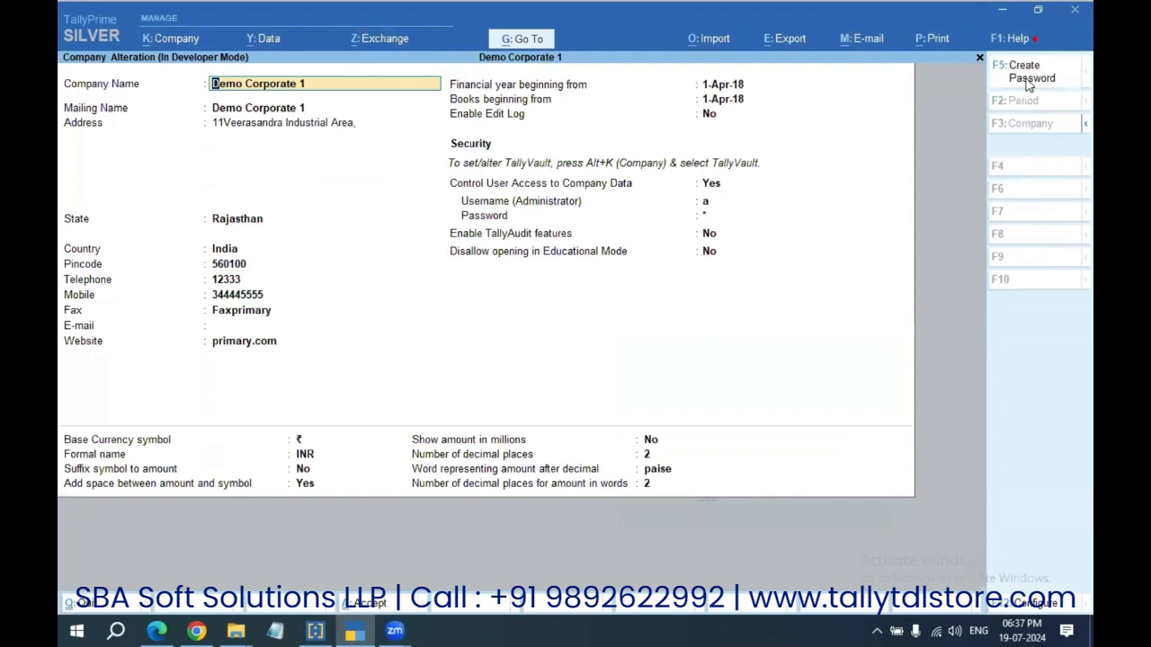
Step: Create and confirm a new company password, then save Demo Corporate 1's details
left_click(1030, 85)
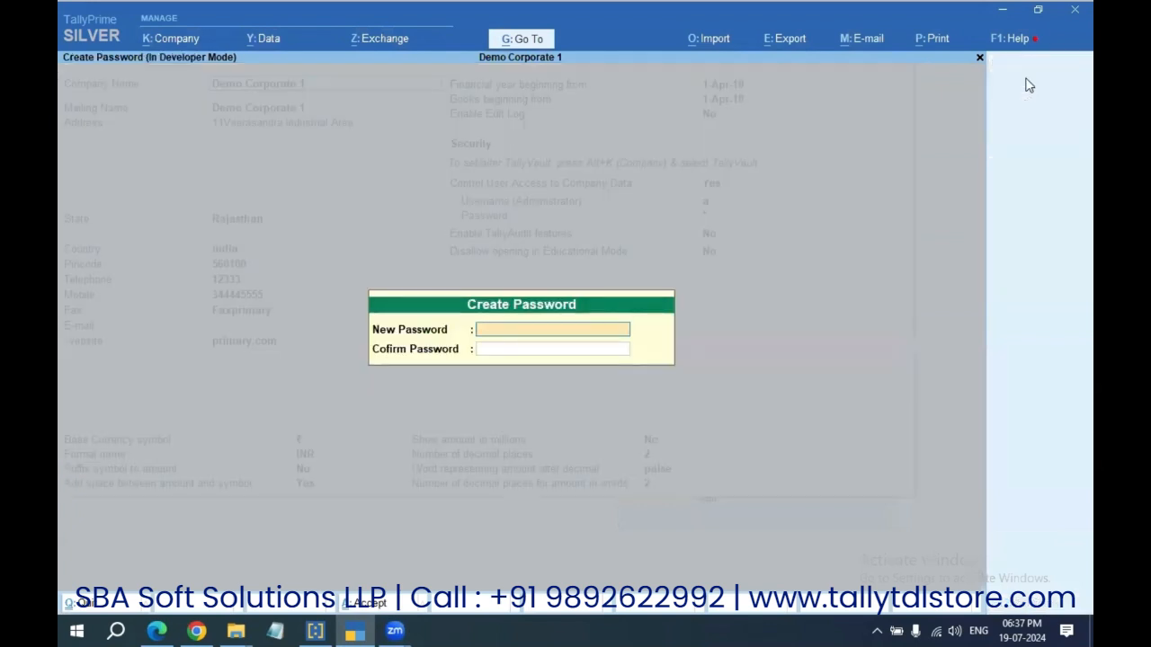
type("12345")
key("Return")
type("12345")
key("Return")
key("y")
key("ctrl+a")
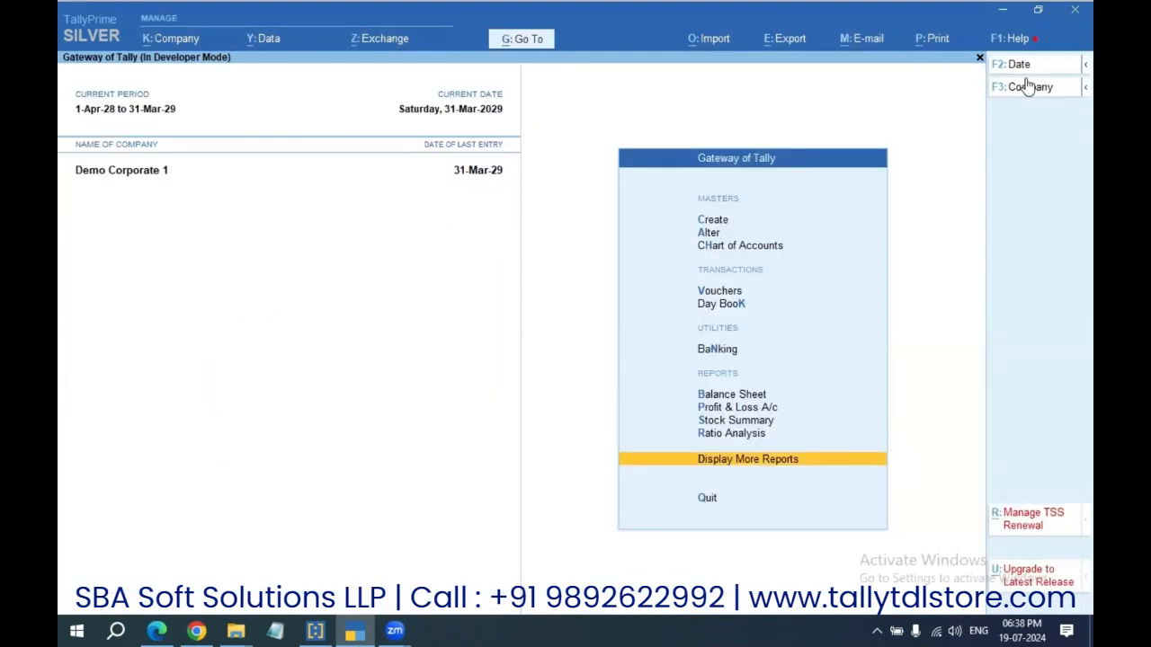
Step: Open the ledger customer 1100 rajasthan for alteration
key("a")
key("Down")
key("Return")
type("1100")
key("Return")
Step: Set Check for credit days during voucher entry to Yes, clear the 2,00,000.00 credit limit, and save
key("Return")
key("Return")
key("Return")
key("Return")
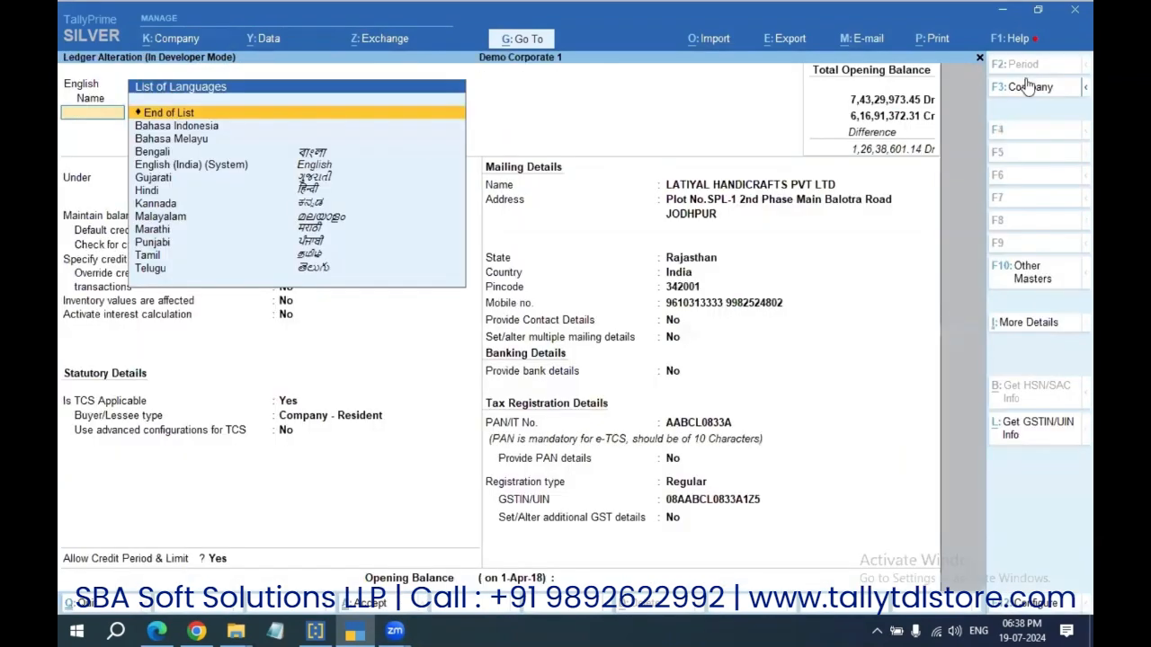
key("Return")
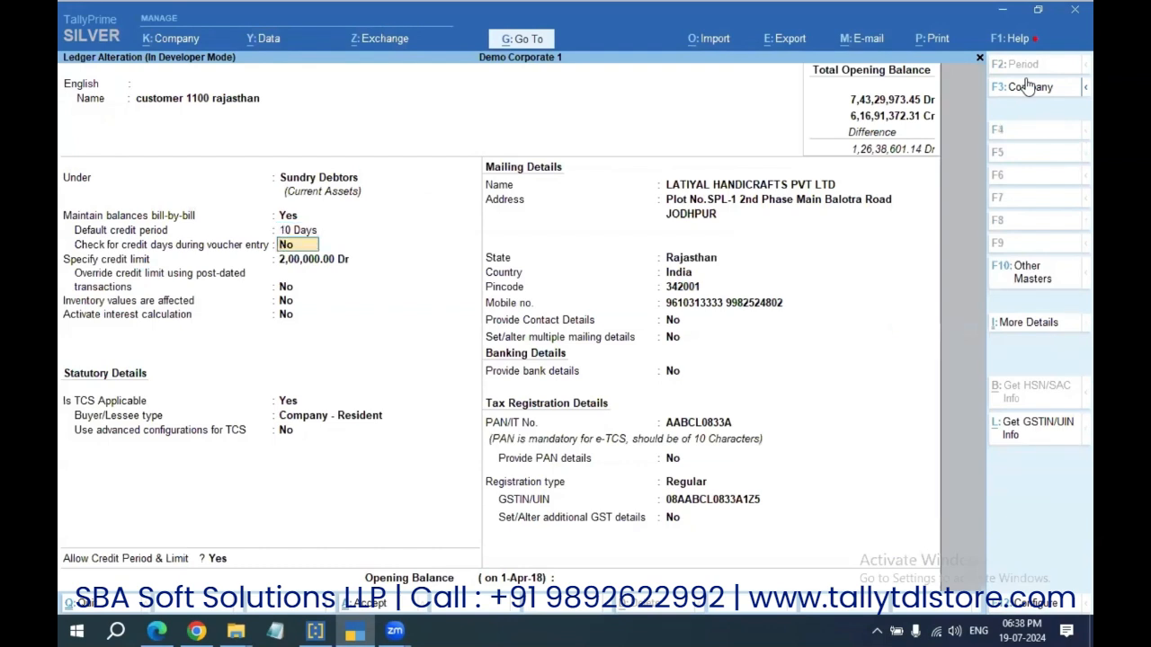
type("y")
key("Return")
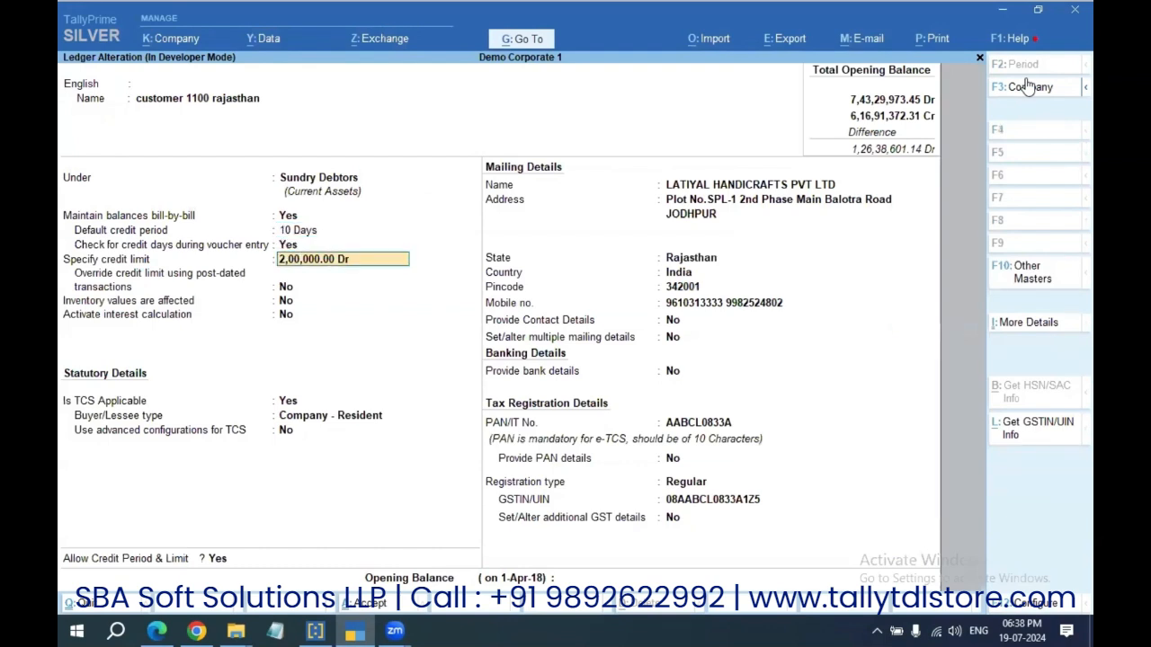
key("BackSpace")
key("BackSpace")
key("BackSpace")
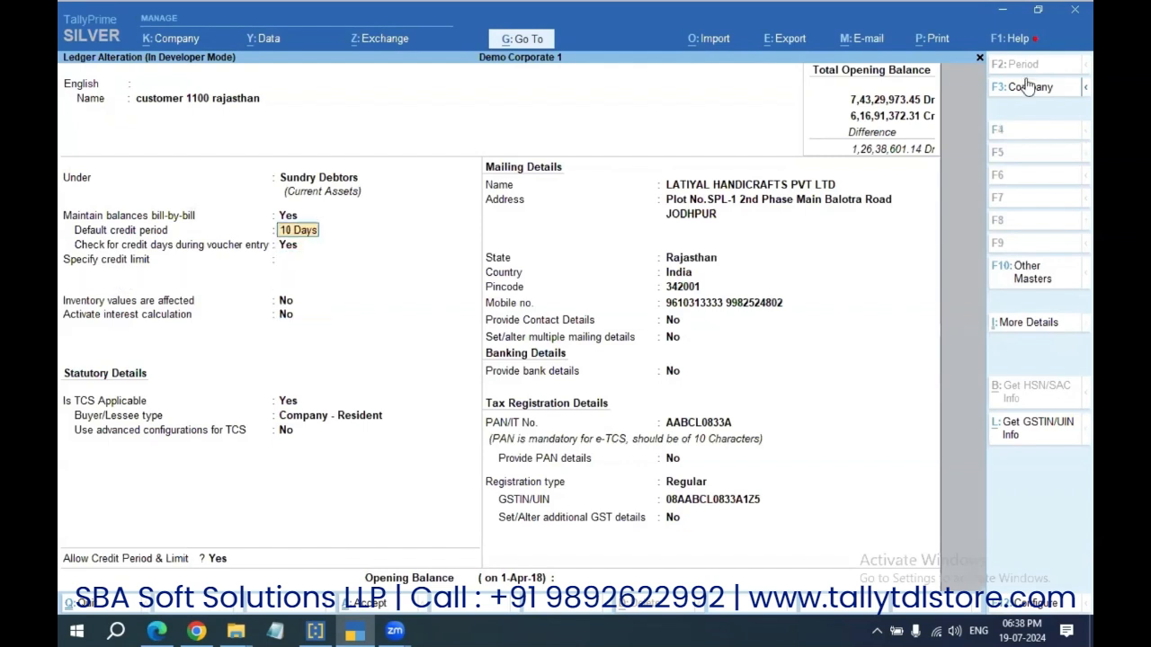
key("Return")
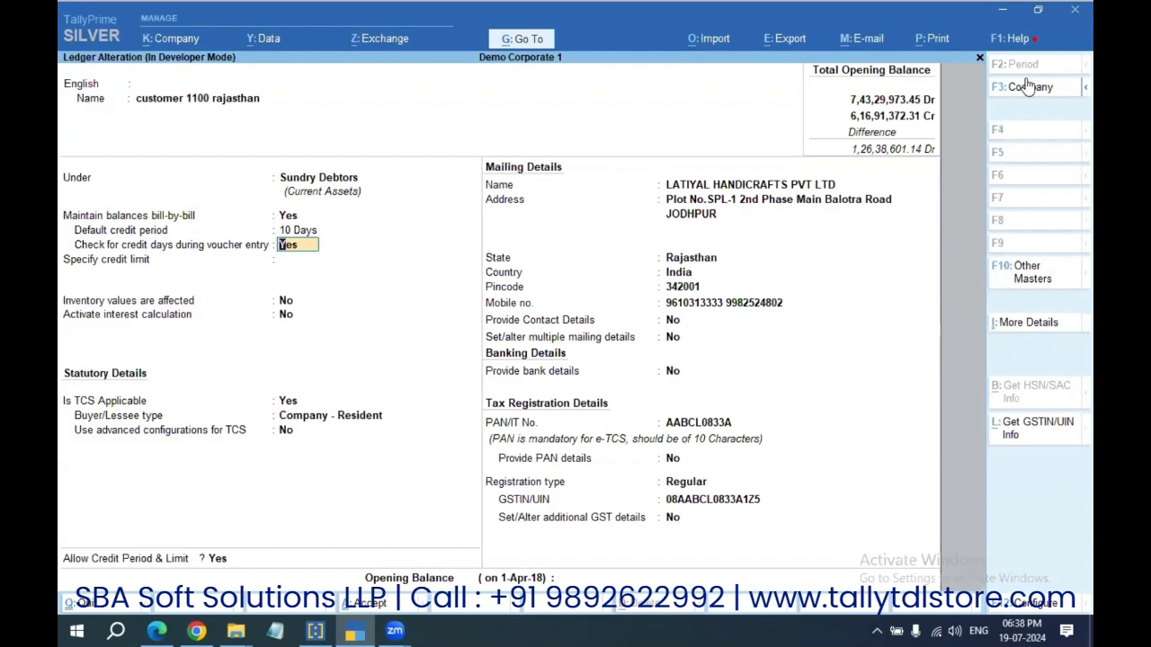
key("Return")
key("ctrl+a")
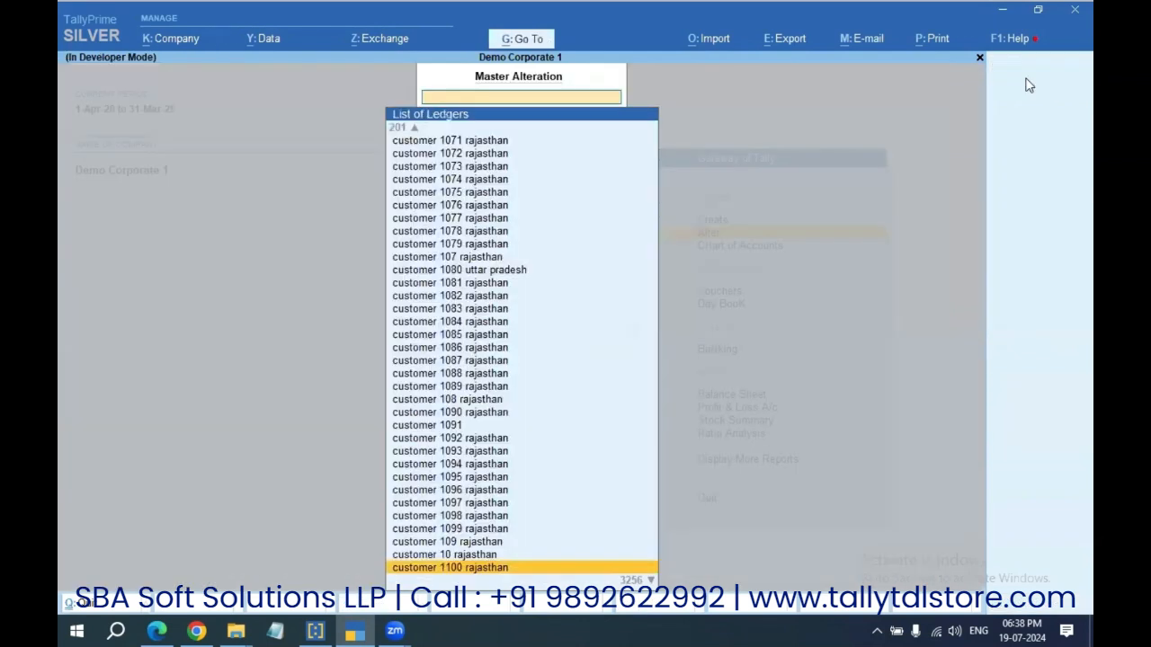
key("Escape")
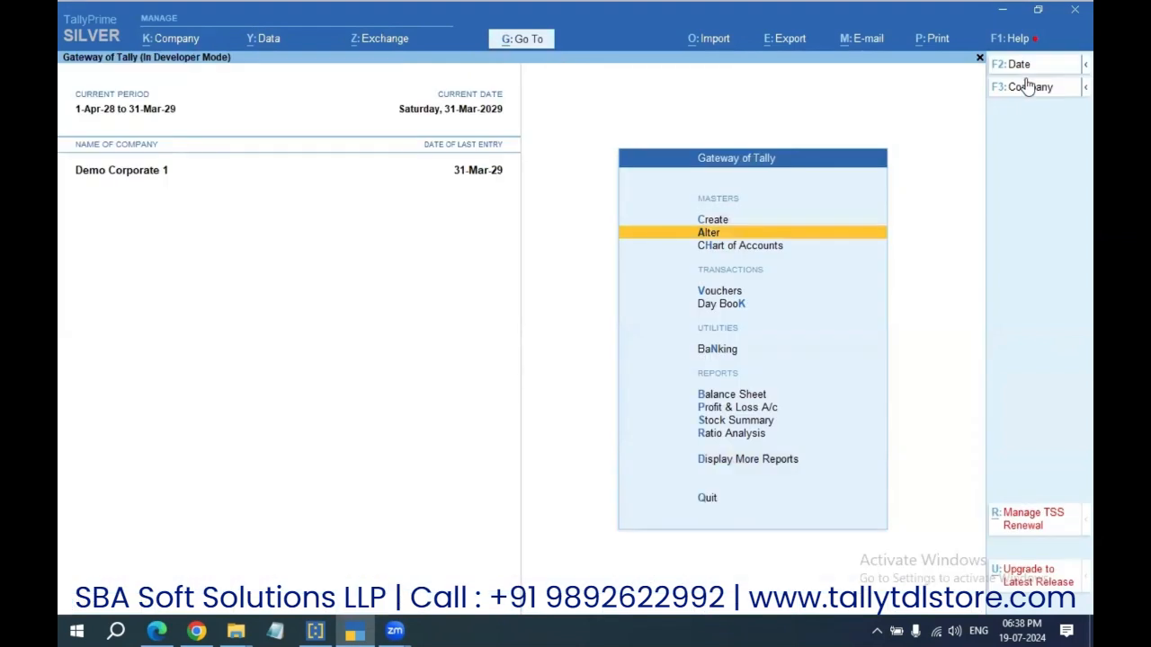
Step: Start a sales voucher for Abcd Dummy Party and accept its party details
key("v")
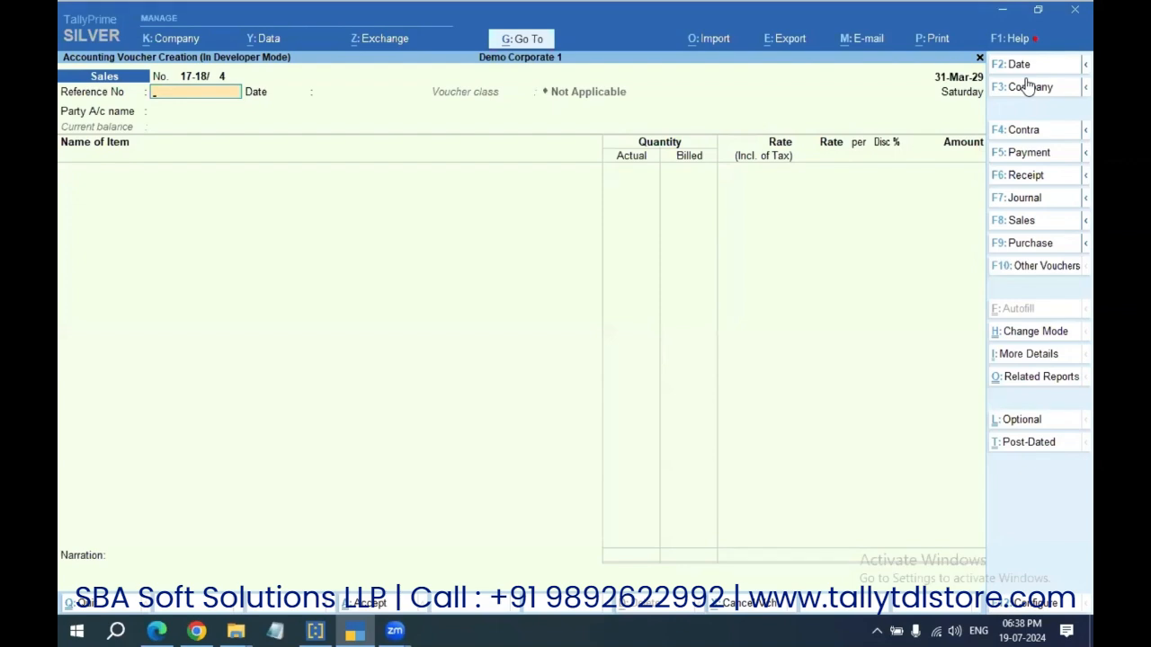
key("Return")
key("Return")
key("Return")
key("Escape")
key("ctrl+Return")
key("Return")
key("Return")
key("Return")
key("ctrl+a")
key("Return")
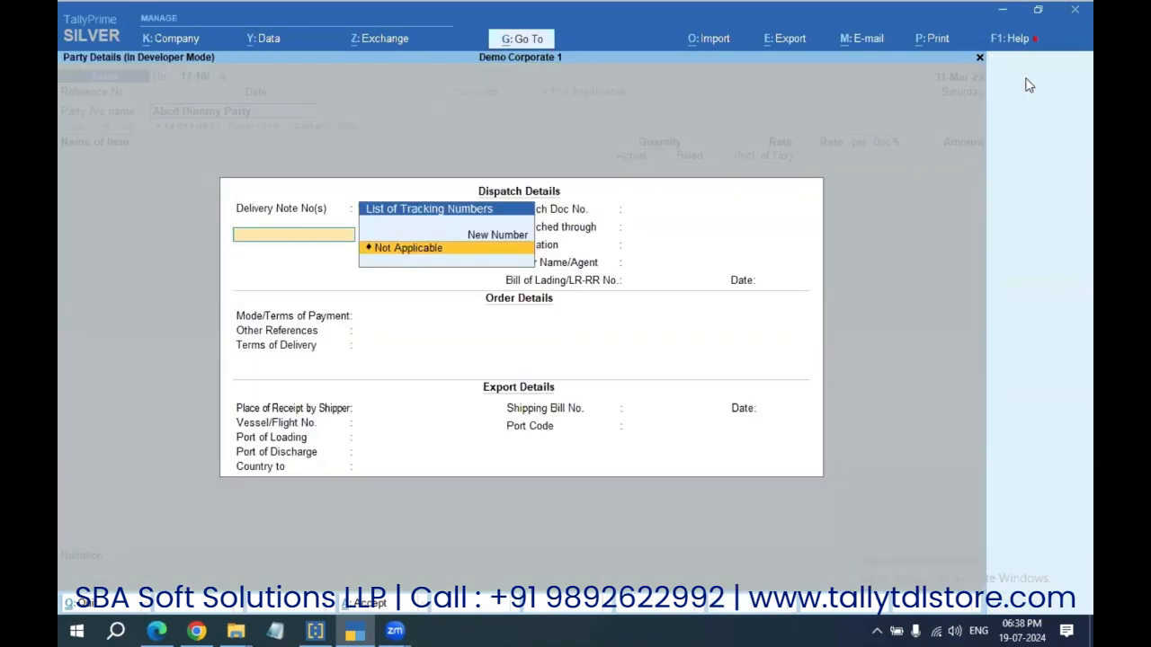
key("ctrl+a")
Step: Add 100 Kgs of 1222 Item at 120 and save the 12,000.00 voucher without a QR code
key("Return")
key("Return")
key("Return")
key("Return")
type("100")
key("Return")
key("Return")
key("Return")
key("Return")
key("Return")
key("ctrl+a")
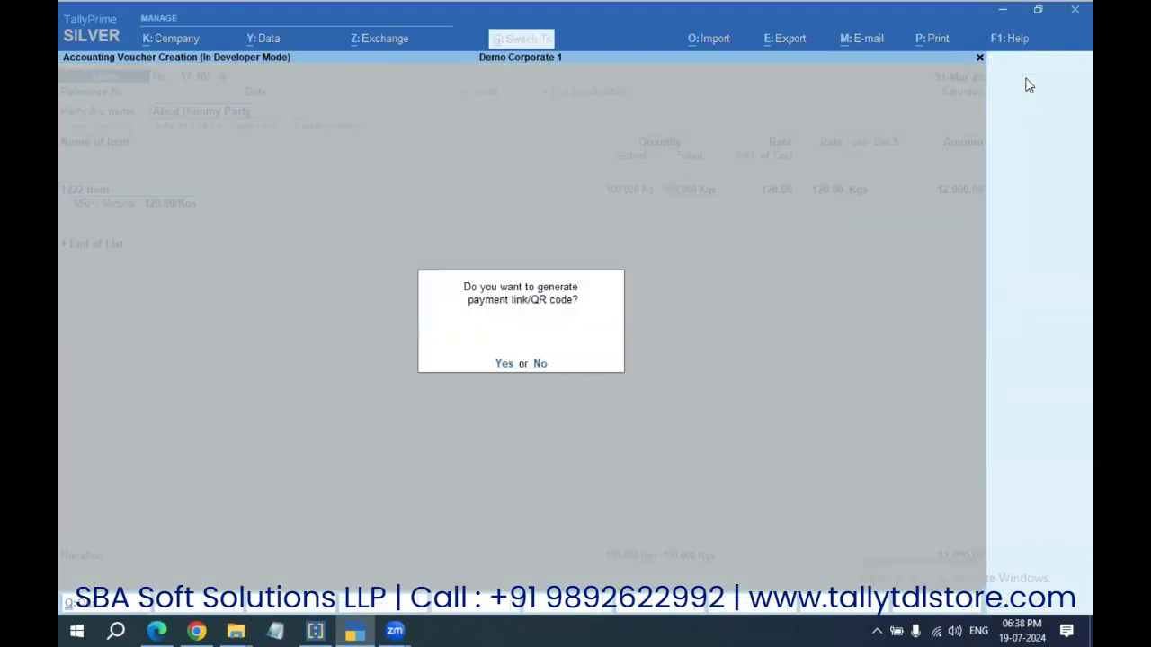
key("n")
Step: Begin the next sales voucher with customer 1100 rajasthan as the party
key("Return")
key("Return")
type("1100")
key("Return")
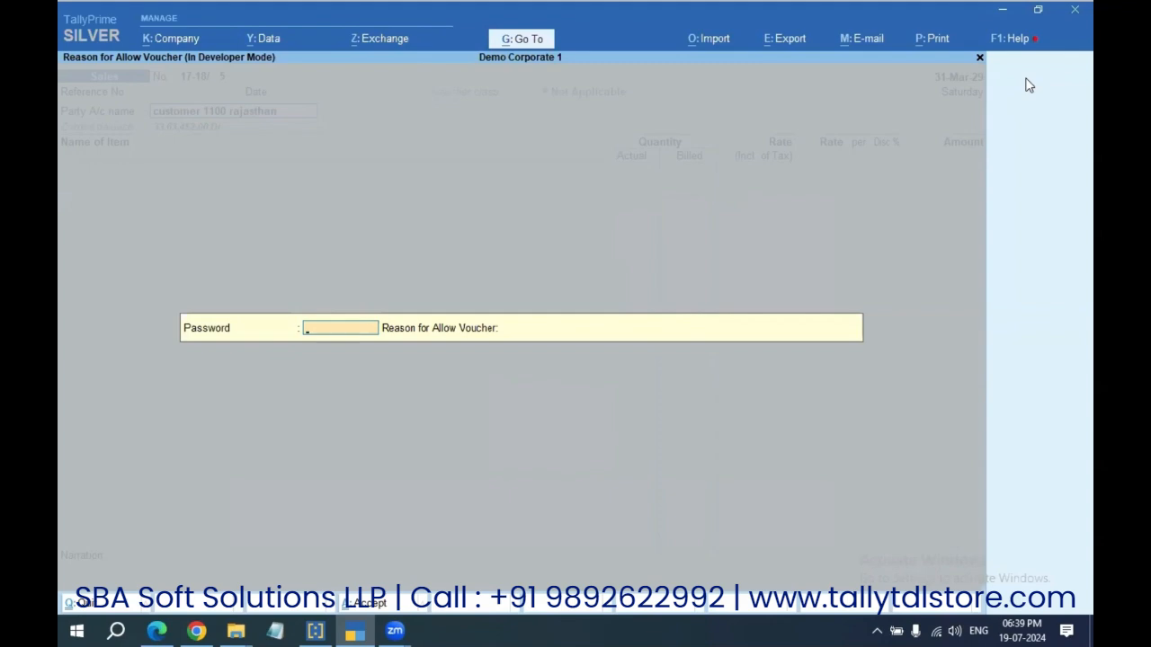
Step: Cancel the override password prompt and leave the blocked voucher for customer 1100 rajasthan
key("Escape")
key("Escape")
key("Escape")
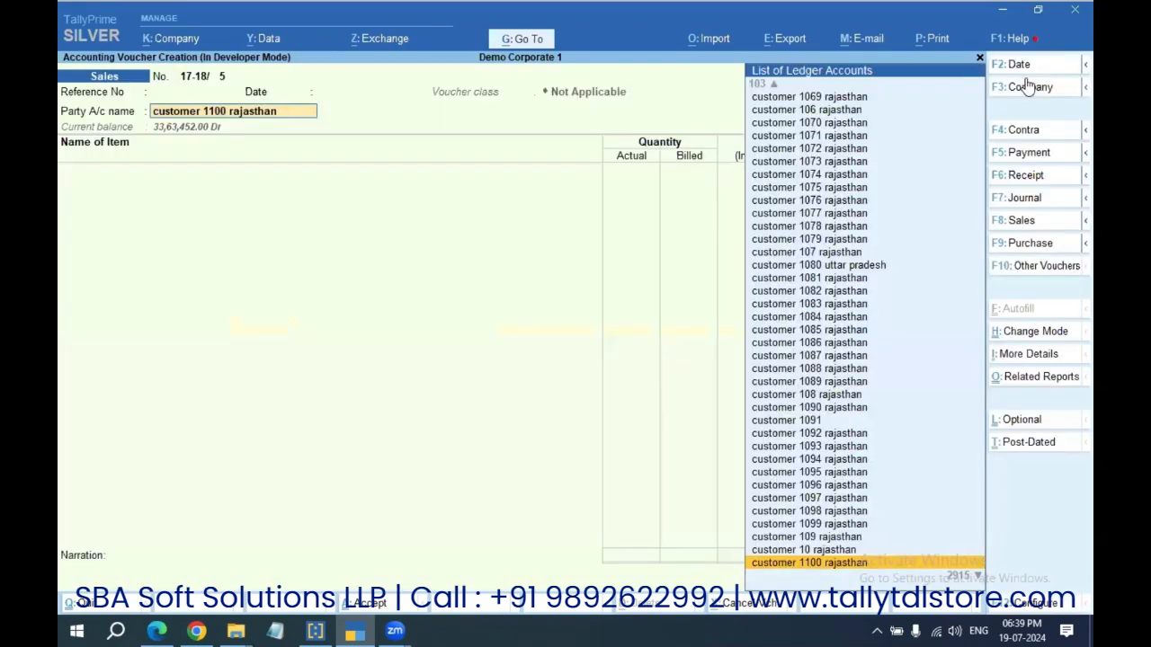
Step: Review customer 1100 rajasthan's overdue bills 6958 through 7294 in the bill-wise outstanding view
type("dal1100")
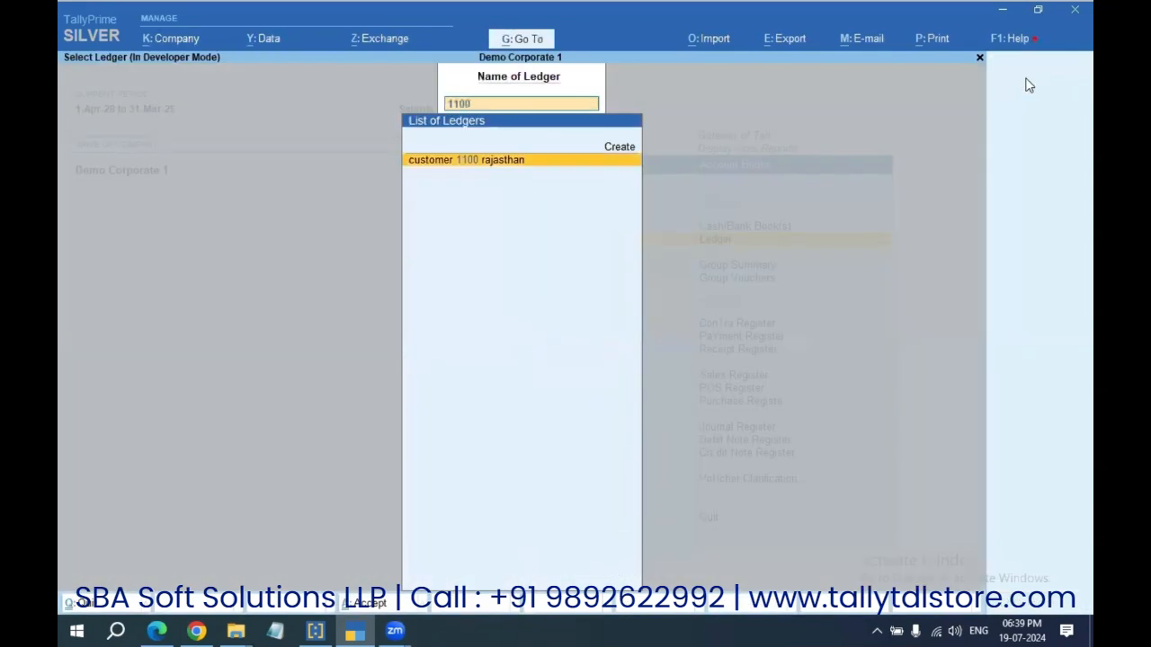
key("Return")
key("F5")
key("Down")
key("Down")
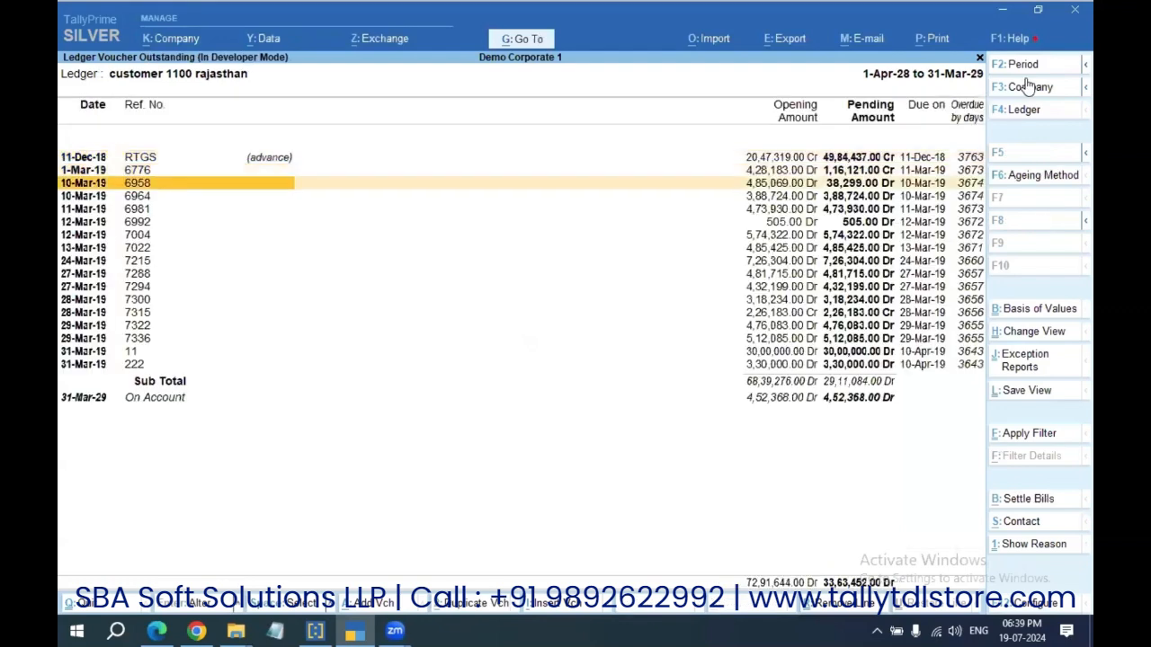
key("shift+Down")
key("shift+Down")
key("shift+Down")
key("shift+Down")
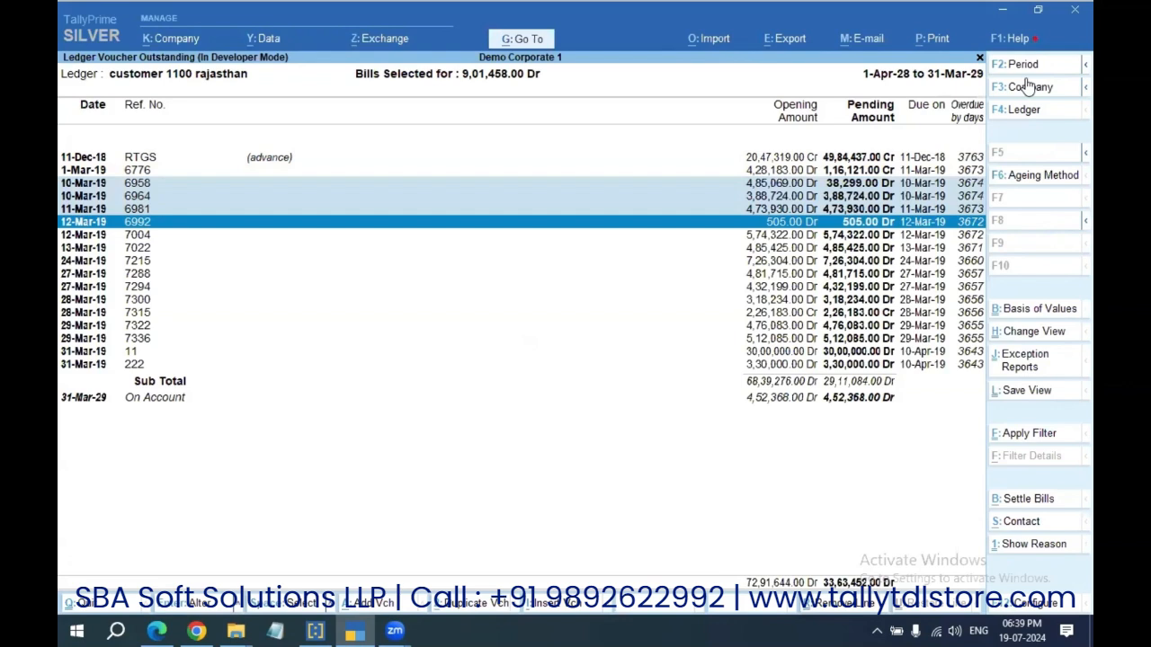
key("shift+Down")
key("shift+Down")
key("shift+Down")
key("shift+Down")
key("shift+Down")
key("Down")
key("Down")
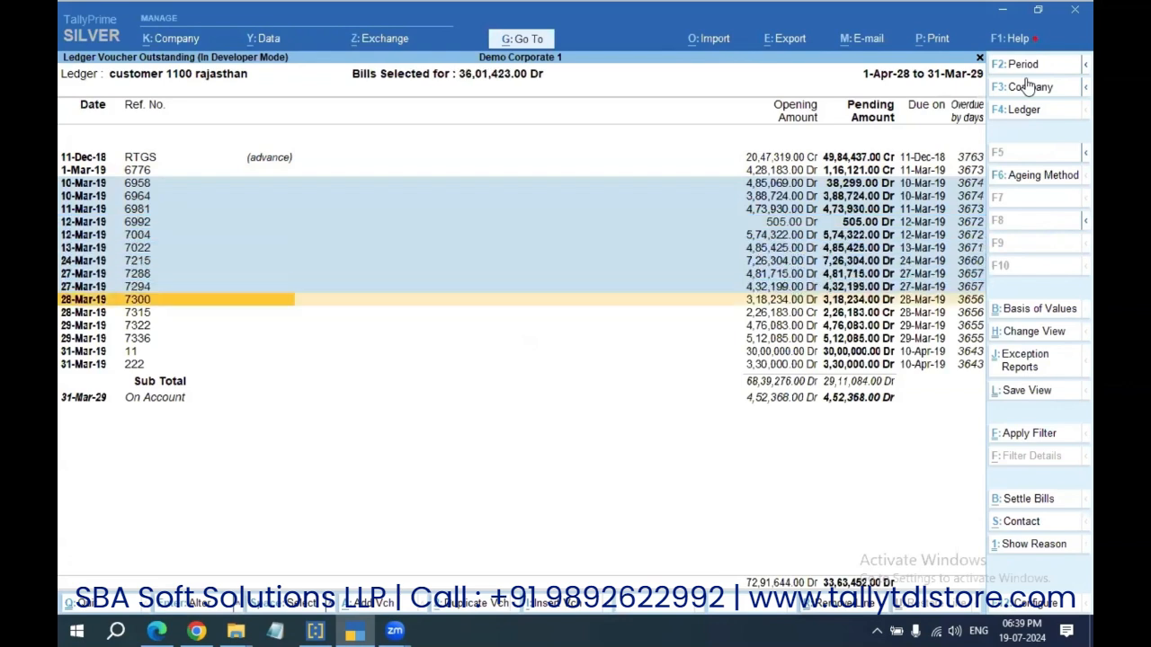
key("shift+Down")
key("shift+Down")
key("shift+Down")
key("shift+Down")
key("Escape")
key("Escape")
key("Escape")
key("Escape")
key("Escape")
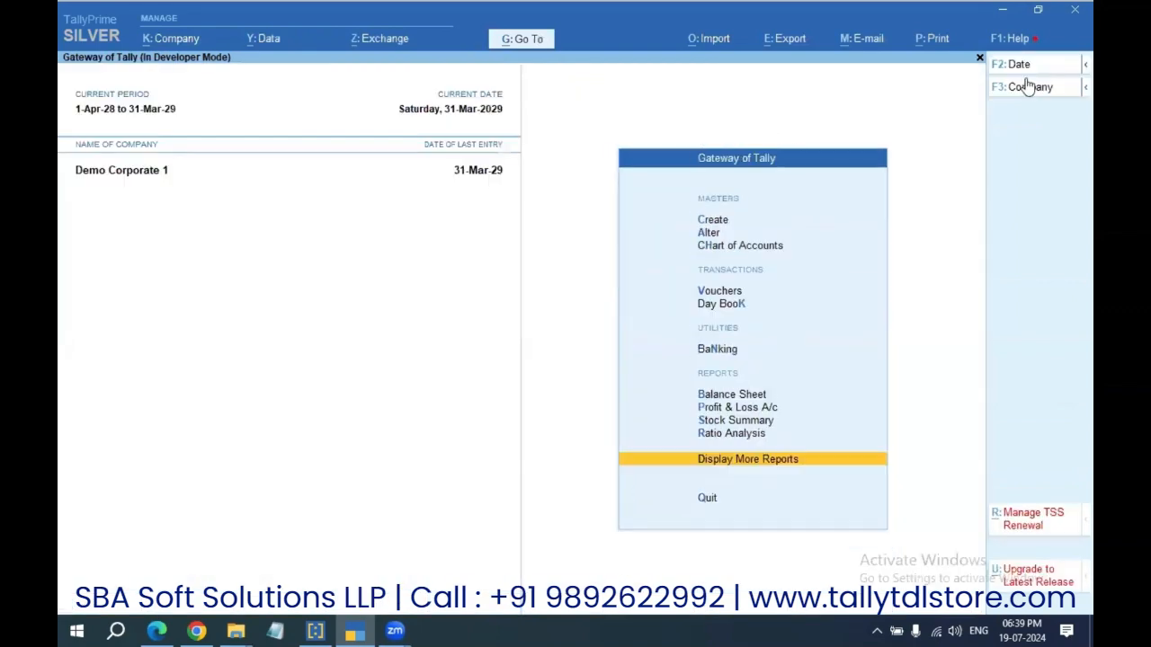
Step: Start a new sales voucher with 110 entered as the party name
key("v")
key("Return")
type("110")
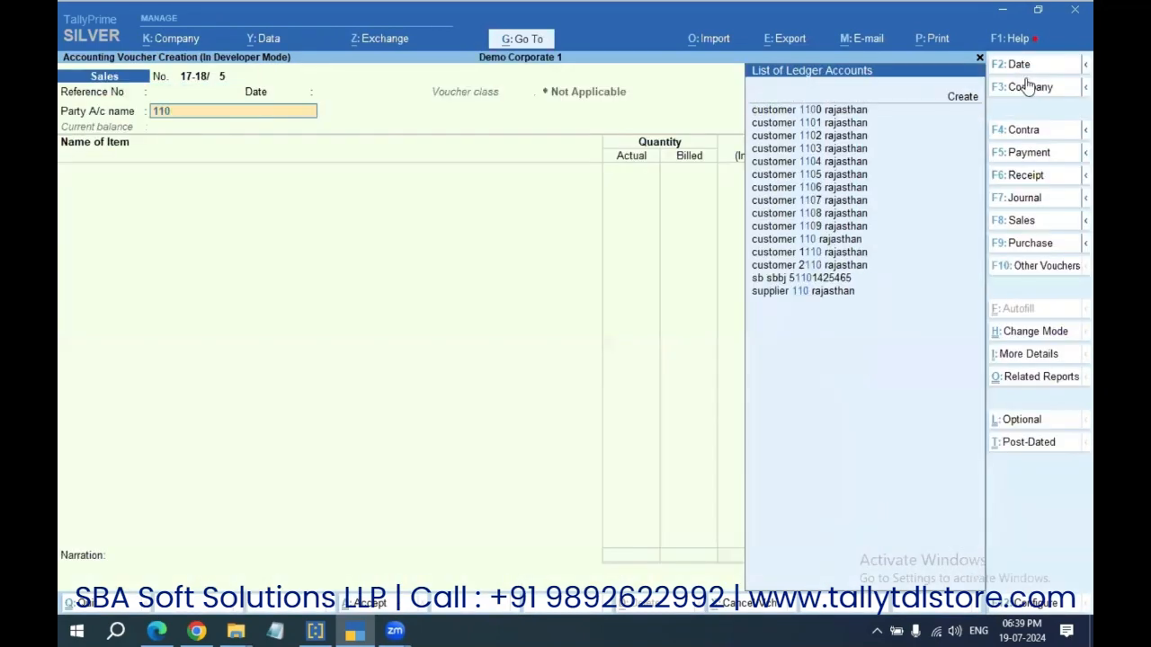
key("Return")
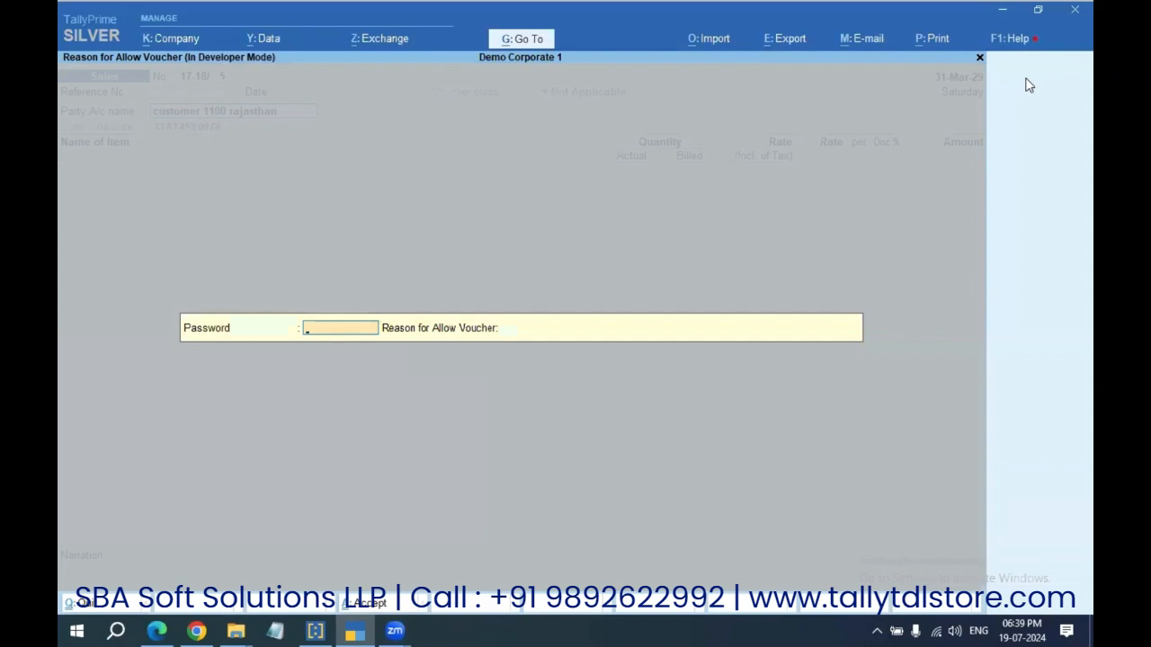
Step: Try submitting the override prompt with a blank password to see the error
key("Return")
key("BackSpace")
key("Return")
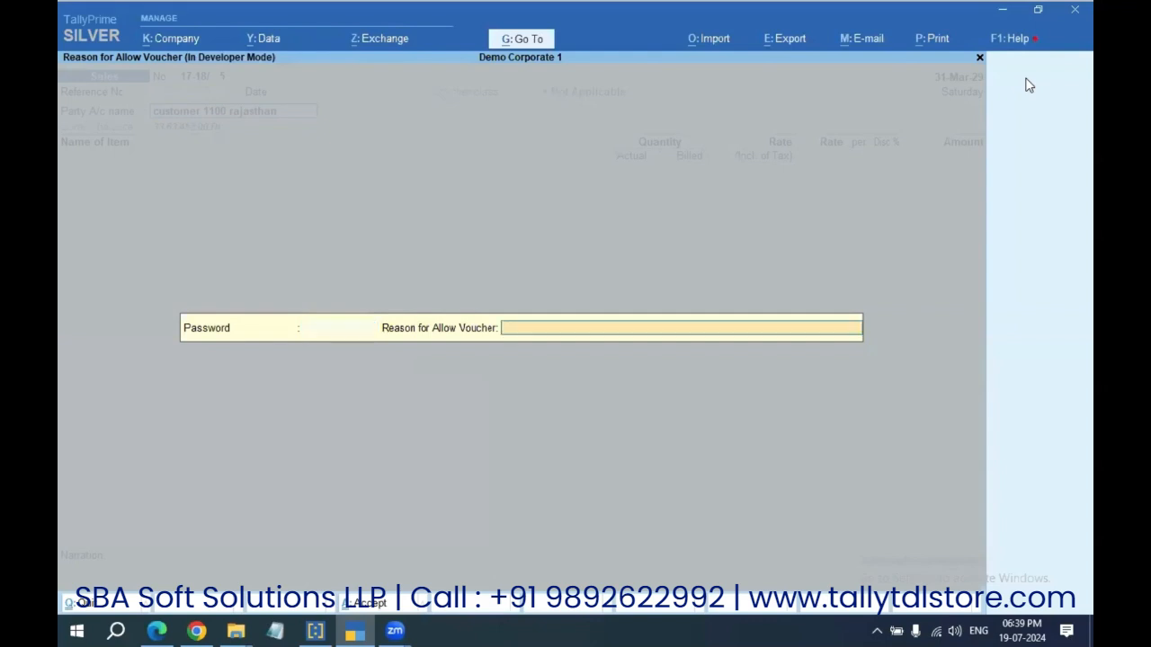
key("Return")
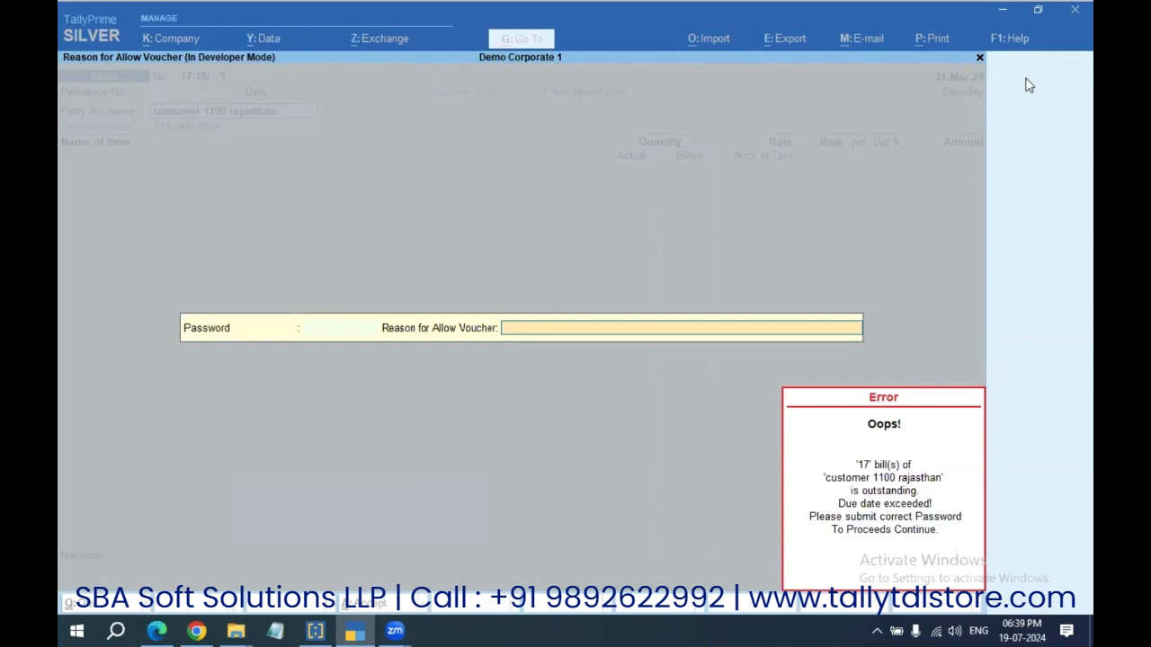
Step: Enter the override password with the reason 'Confirmed From Owner' and accept
key("BackSpace")
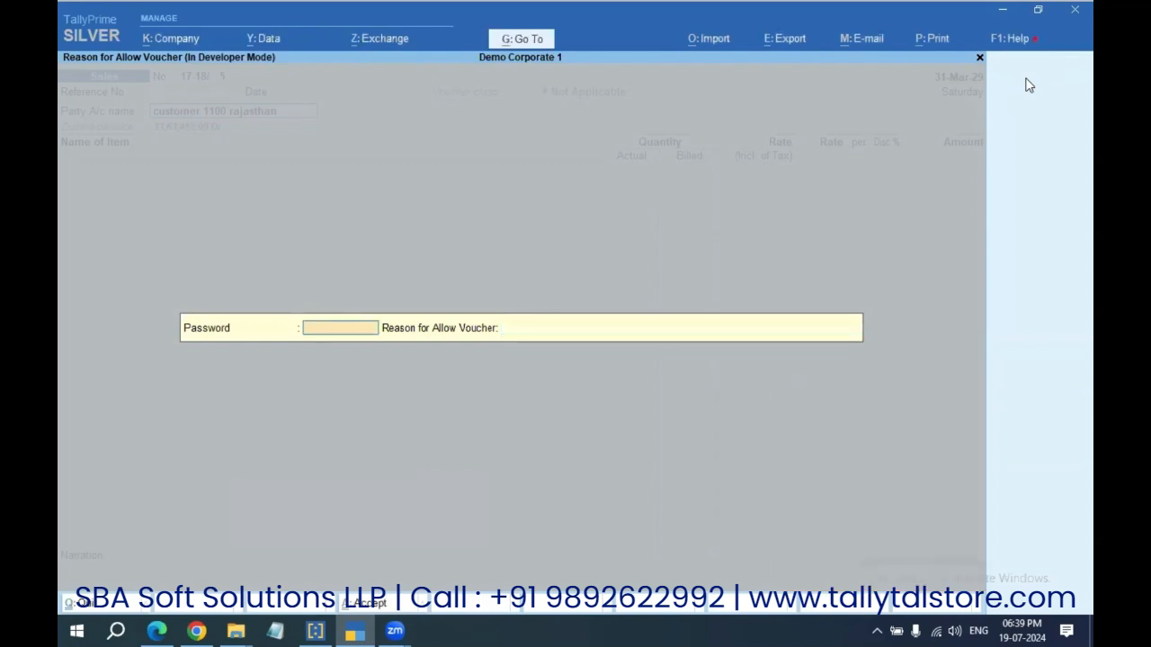
type("***")
key("Return")
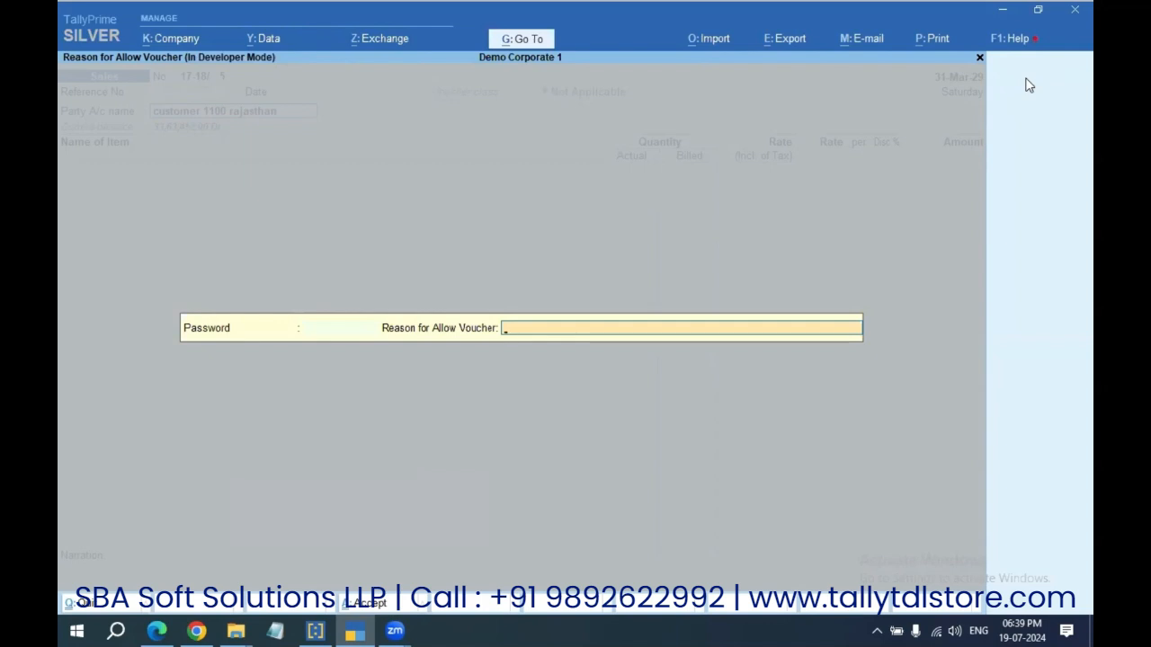
type("Confirmed From Owner")
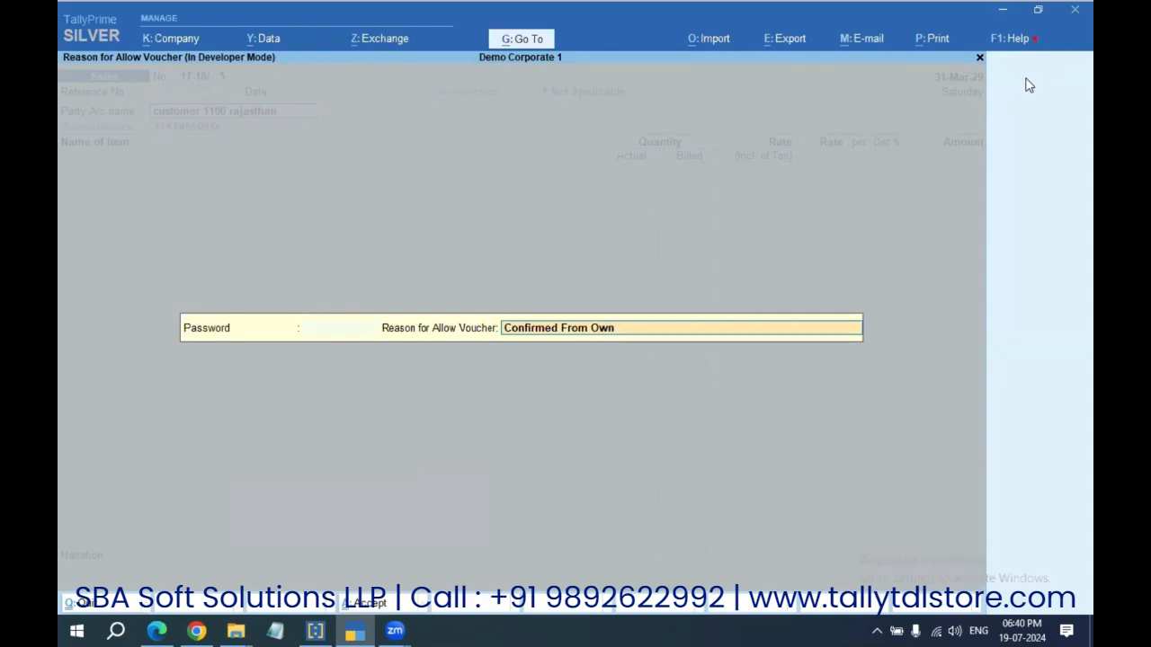
key("Return")
key("Return")
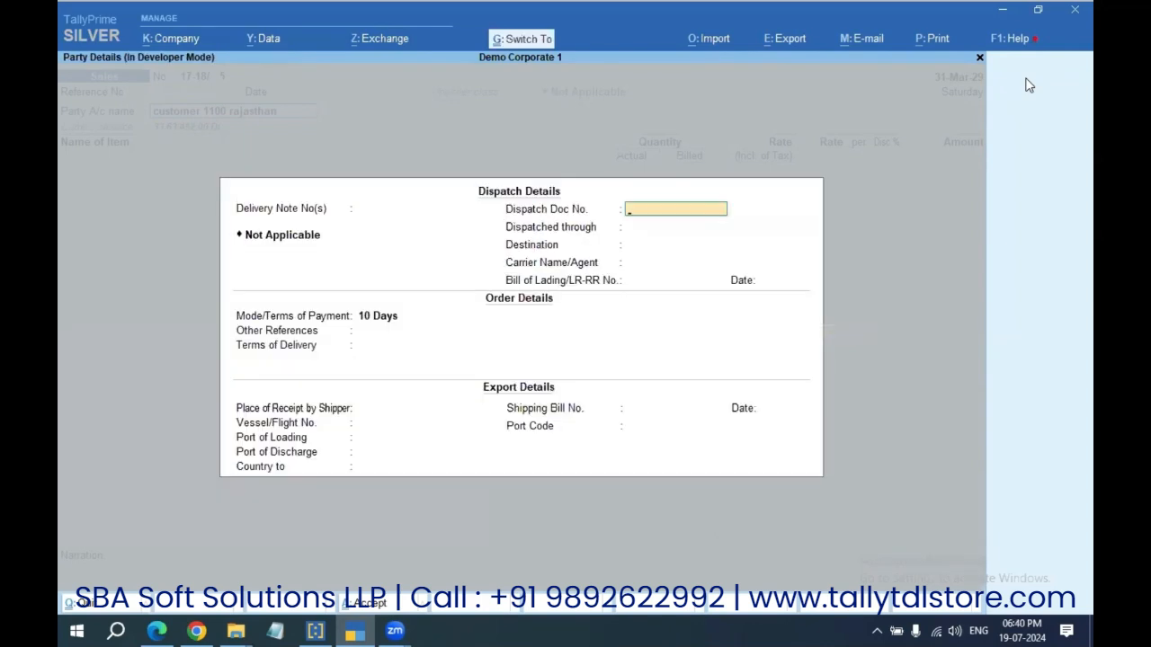
Step: Add 100 Kgs of 1222 Item and save the 12,000 voucher without a payment link
key("ctrl+a")
key("ctrl+a")
key("Down")
key("Down")
key("Down")
key("Down")
key("Down")
key("Down")
key("Return")
key("Return")
key("Return")
key("Return")
type("100")
key("Return")
key("Return")
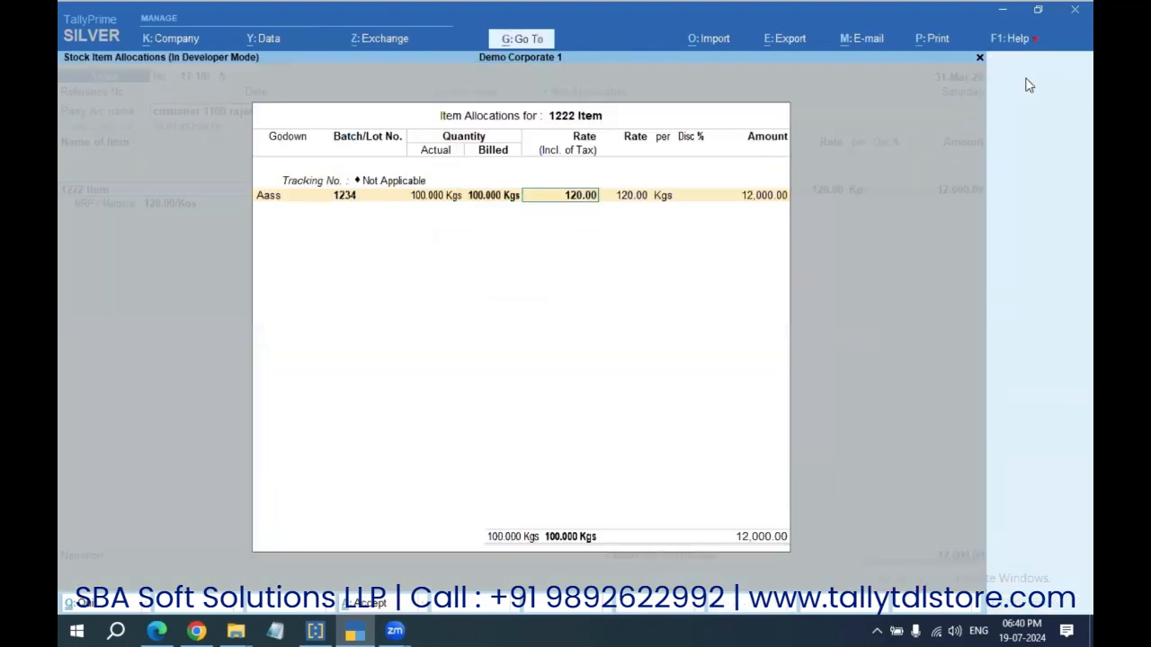
key("ctrl+a")
key("ctrl+a")
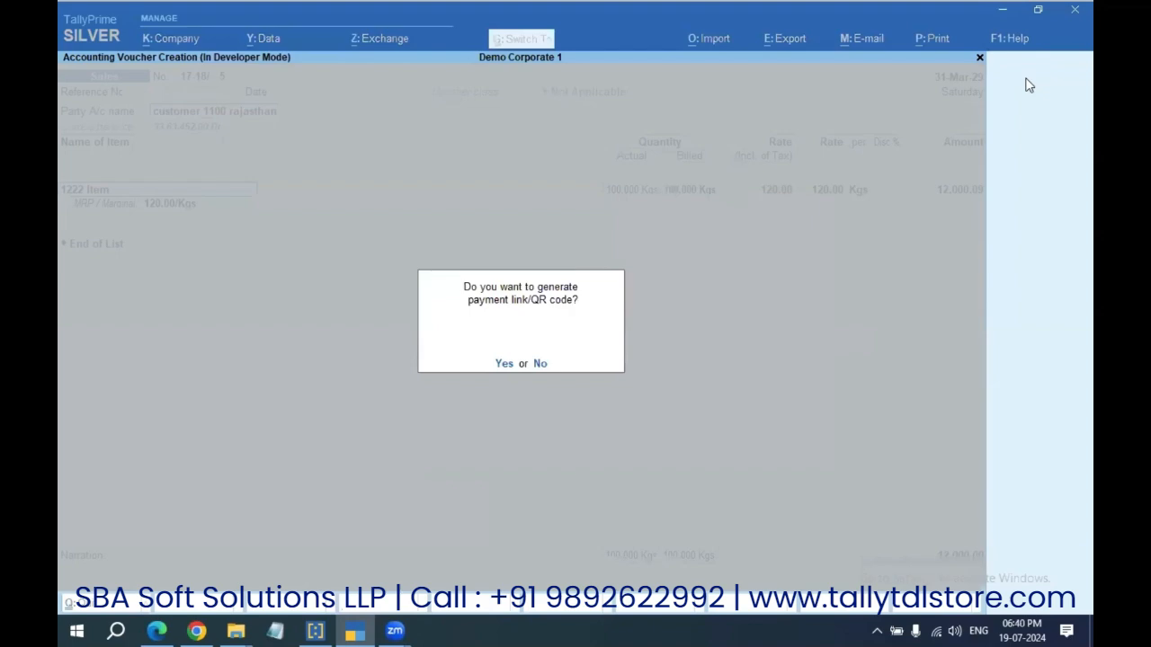
key("n")
Step: Start another voucher for customer 1100 rajasthan, then cancel at the override prompt
key("Return")
type("1100")
key("Return")
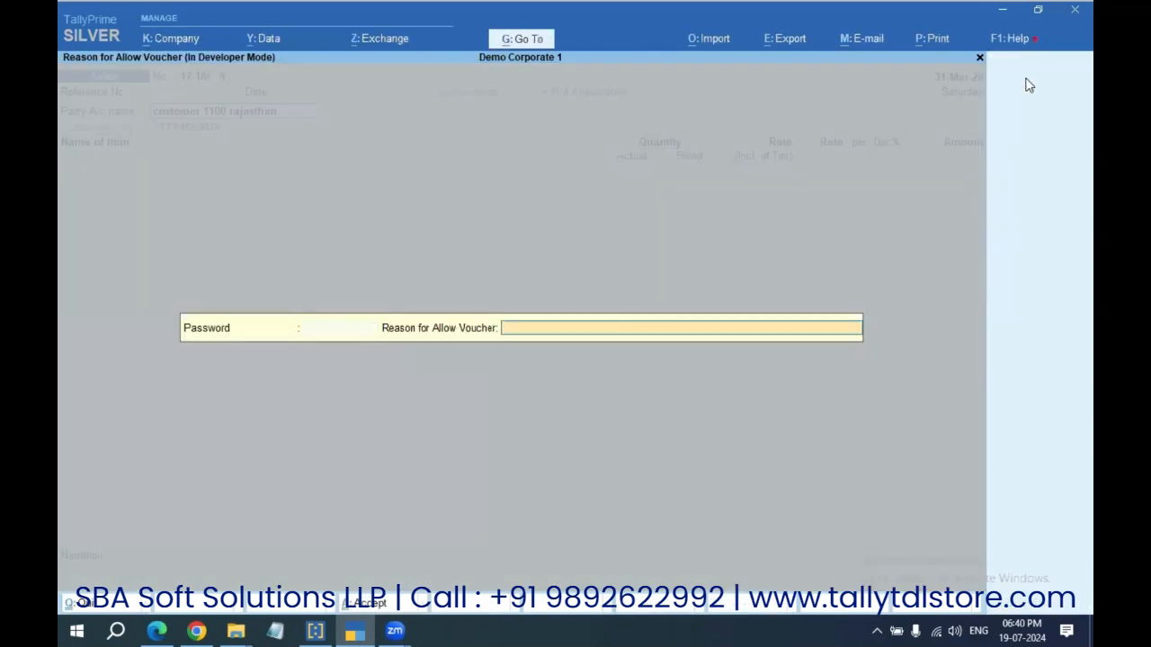
key("Escape")
key("Escape")
key("Escape")
key("Escape")
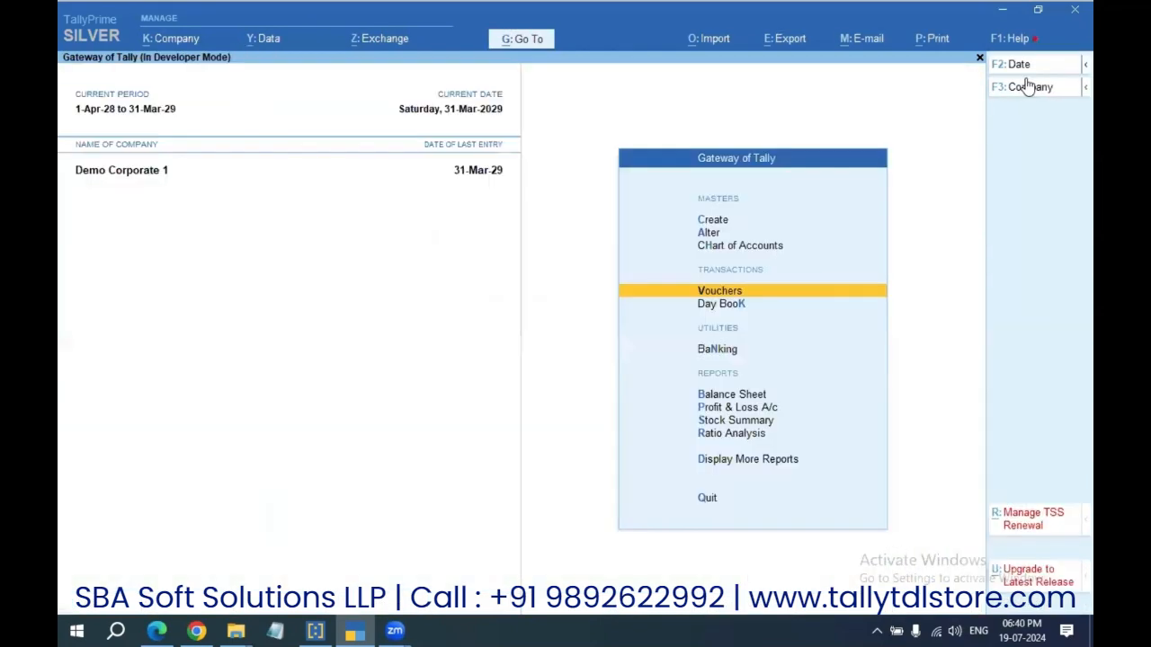
key("d")
key("Down")
key("Down")
key("Down")
key("Down")
key("Return")
key("Down")
key("Down")
key("Down")
key("Down")
key("Down")
key("Down")
key("Down")
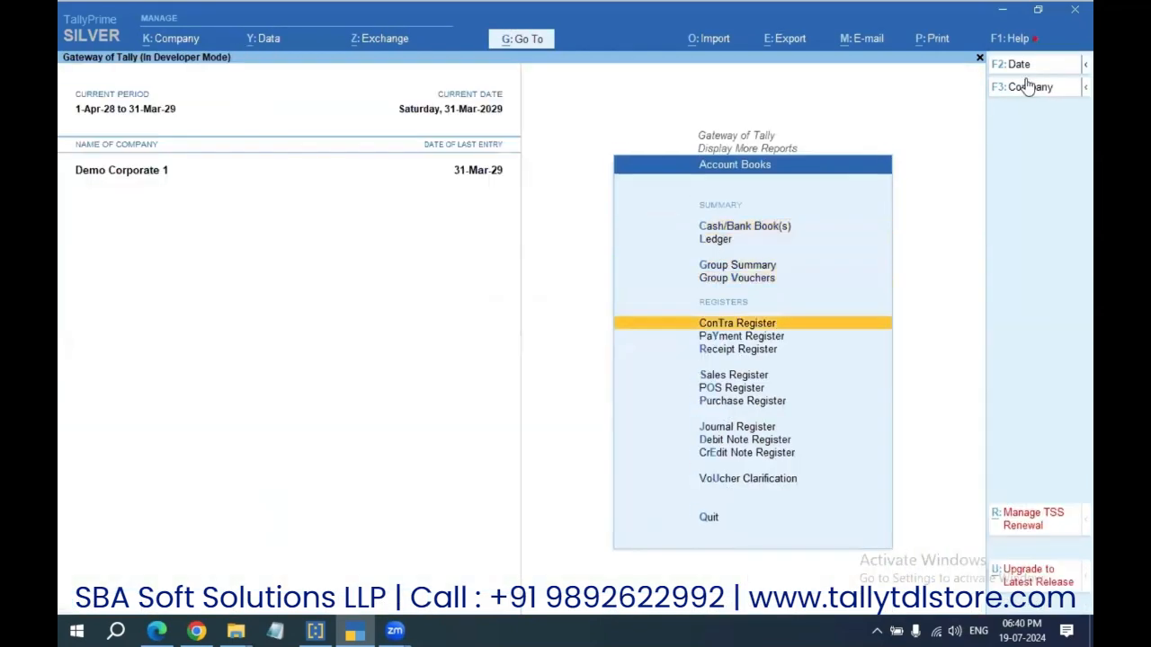
key("Return")
key("Return")
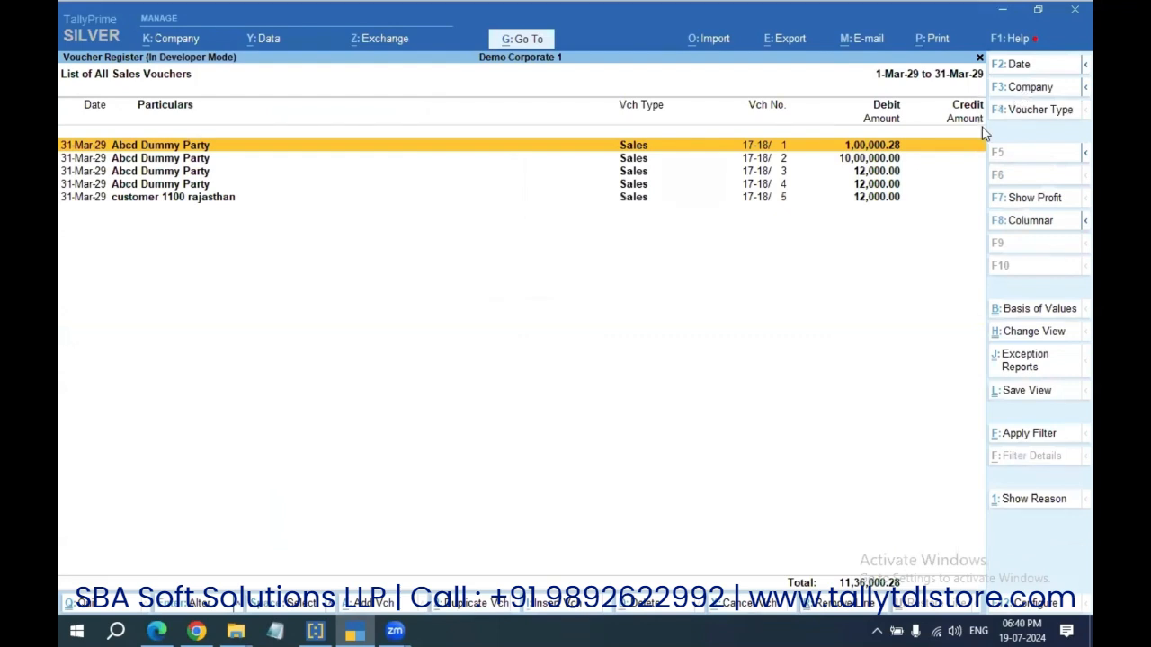
left_click(1018, 506)
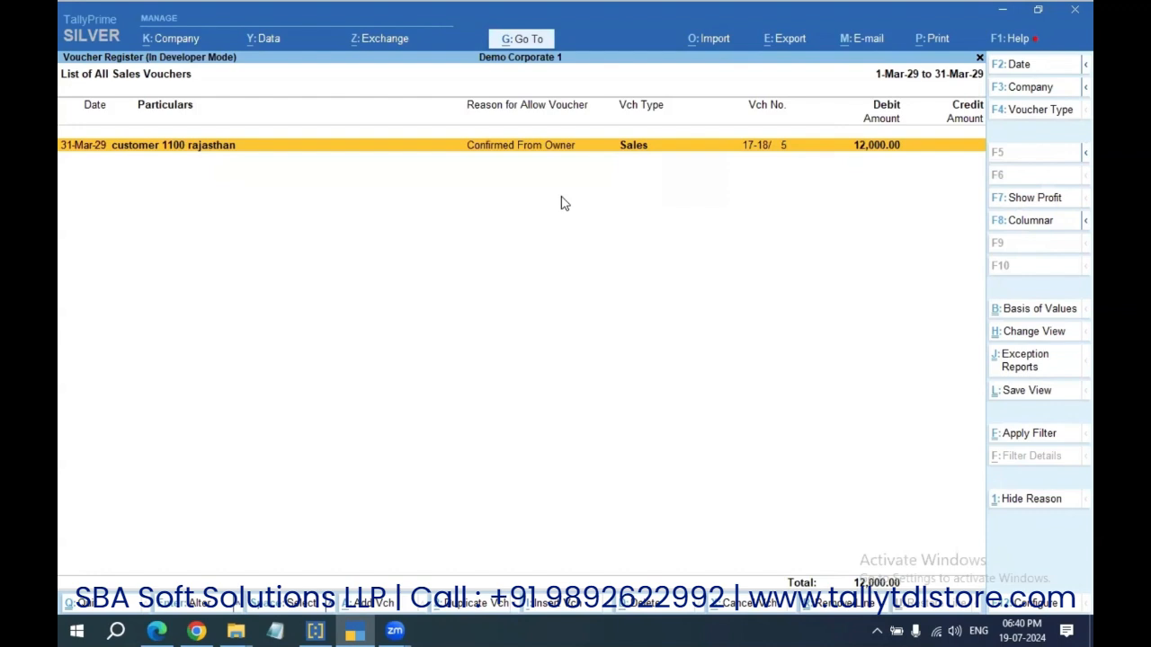
key("Escape")
key("Escape")
key("Escape")
key("Escape")
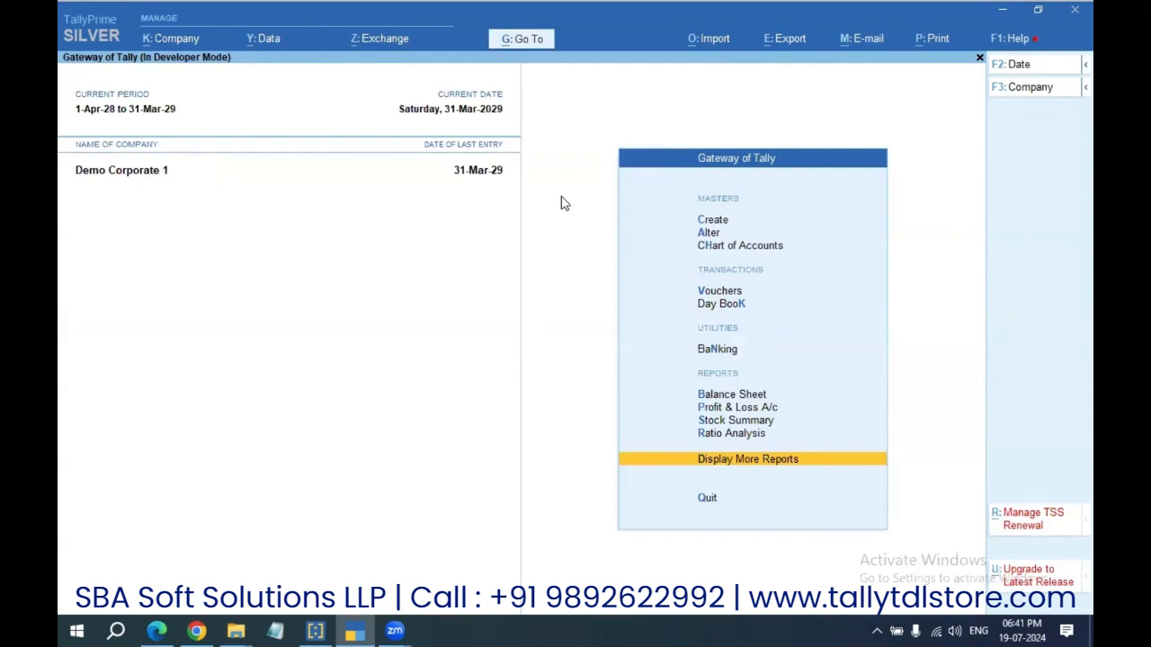
Step: Open the ledger customer 1100 rajasthan for alteration
key("c")
key("Escape")
key("a")
key("Down")
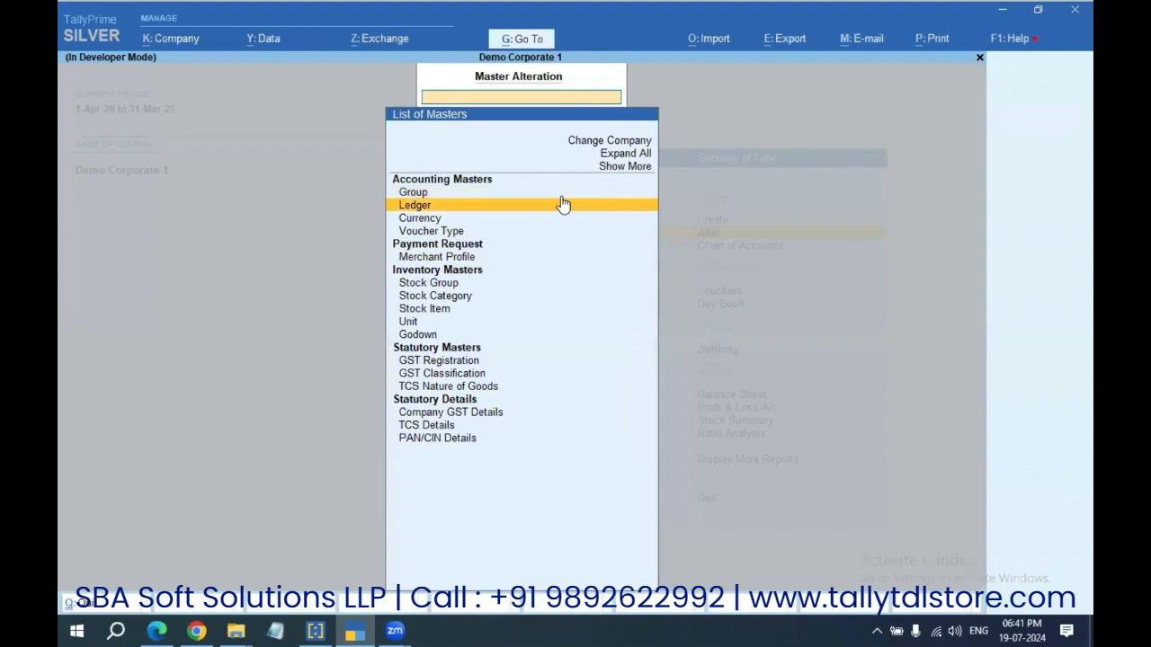
key("Escape")
key("a")
key("Down")
key("Return")
type("1100")
key("Return")
key("Return")
key("Return")
key("Return")
key("Return")
key("Return")
key("Return")
key("Return")
key("Return")
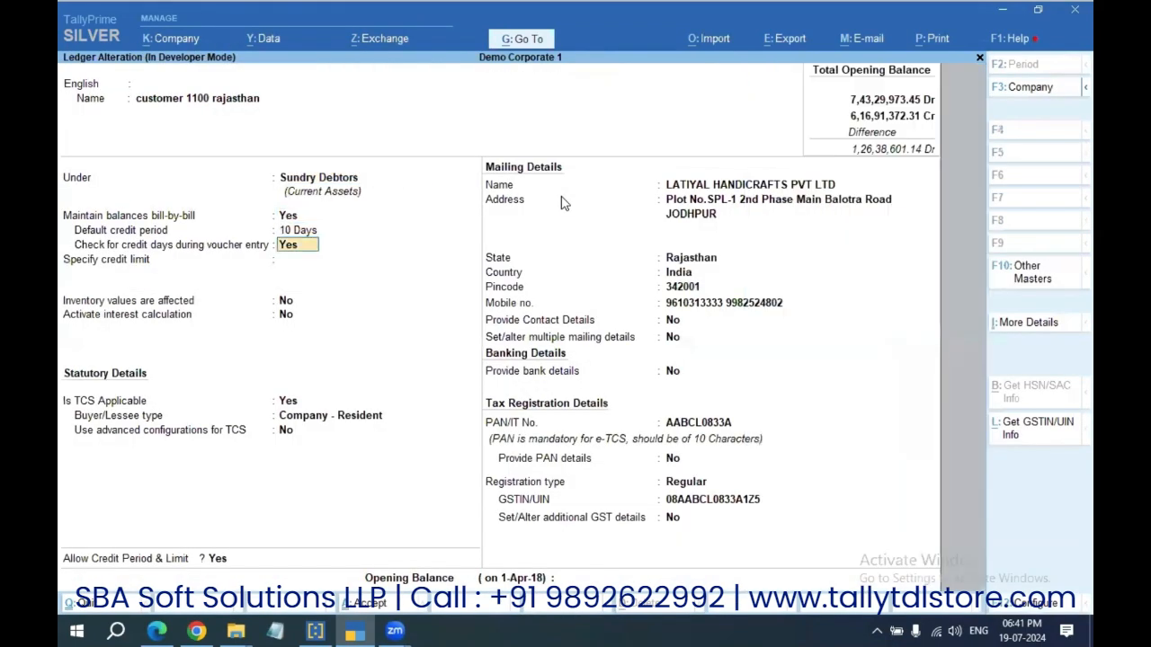
Step: Change Allow Credit Period & Limit from Yes to No and save the ledger
key("Return")
key("Return")
key("Return")
key("Return")
key("Return")
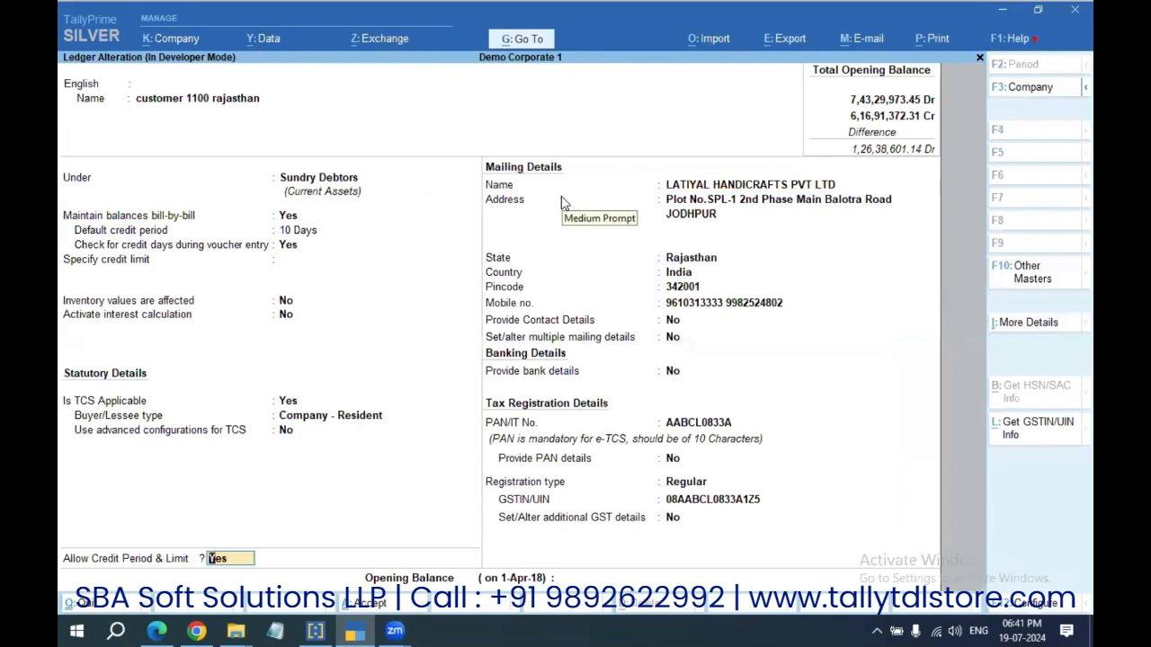
type("n")
key("Return")
key("BackSpace")
key("Return")
key("BackSpace")
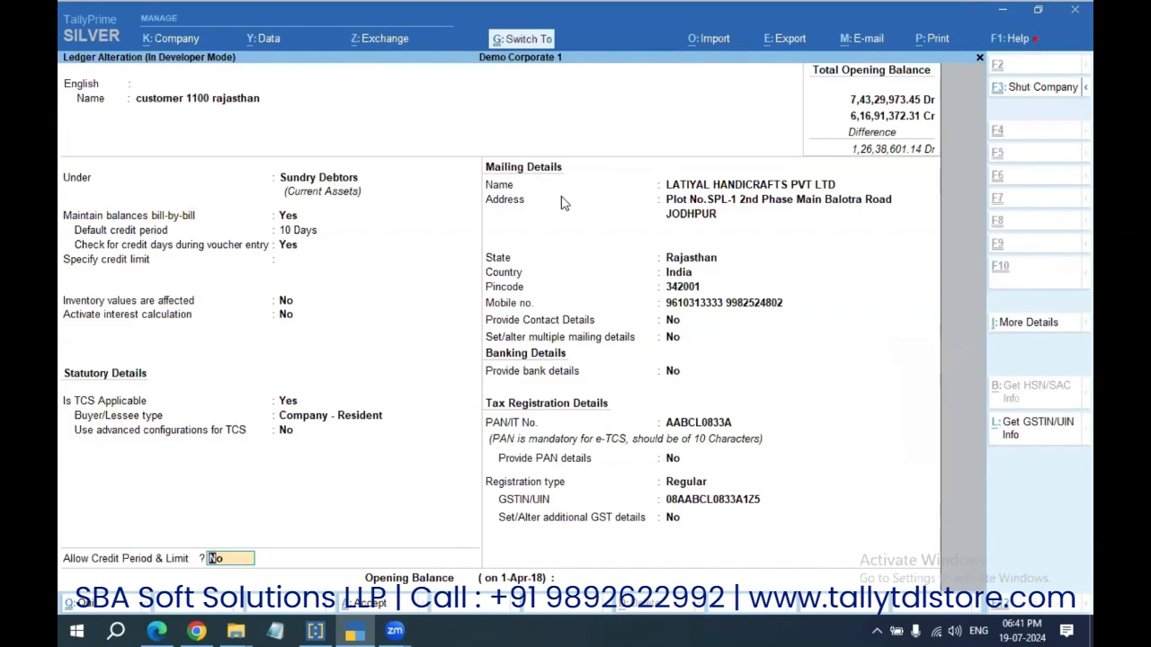
key("Escape")
key("Escape")
key("Escape")
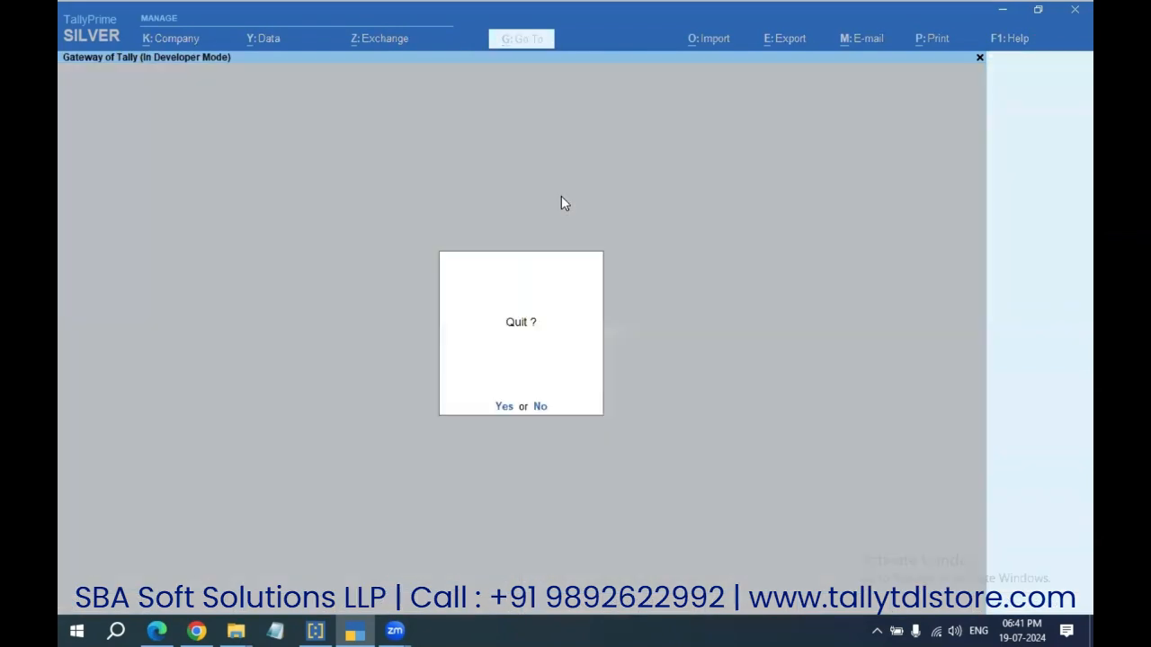
Step: Start sales voucher 6 for customer 1100 rajasthan, then open that ledger's alteration screen
key("n")
key("v")
key("Return")
type("1100")
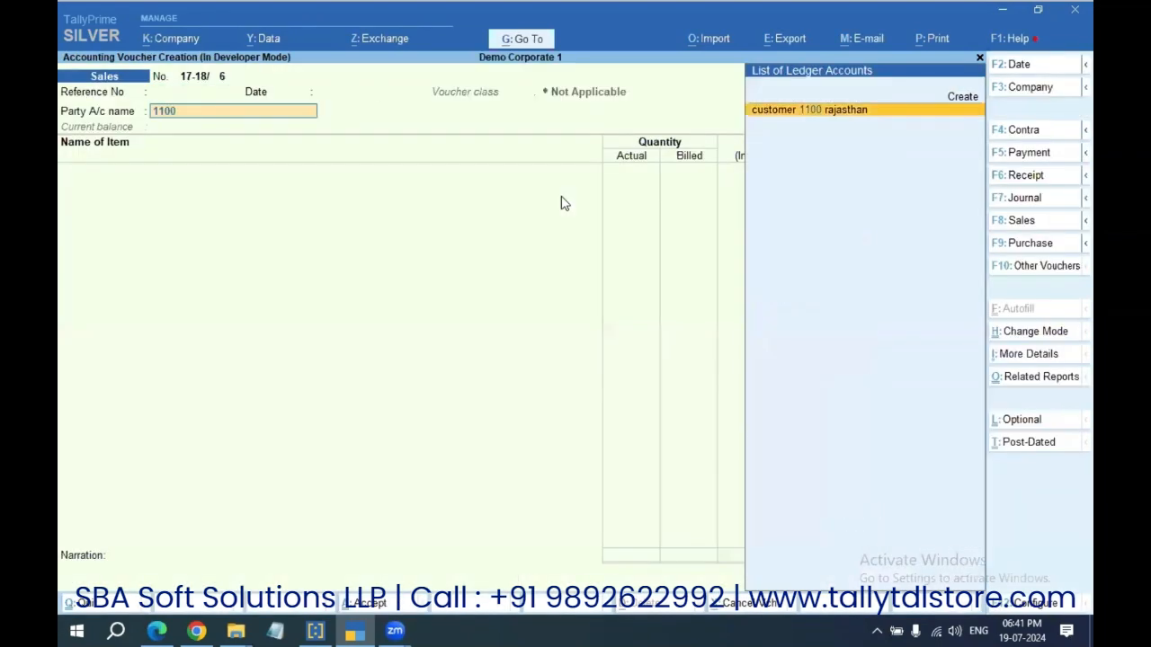
key("Return")
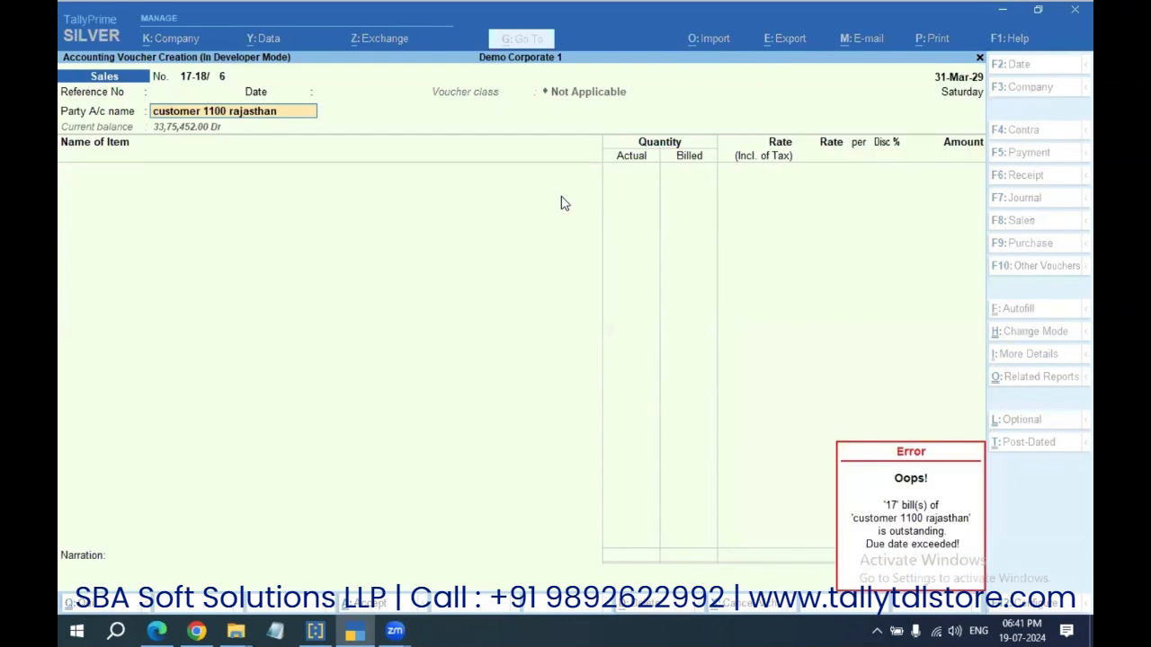
key("ctrl+Return")
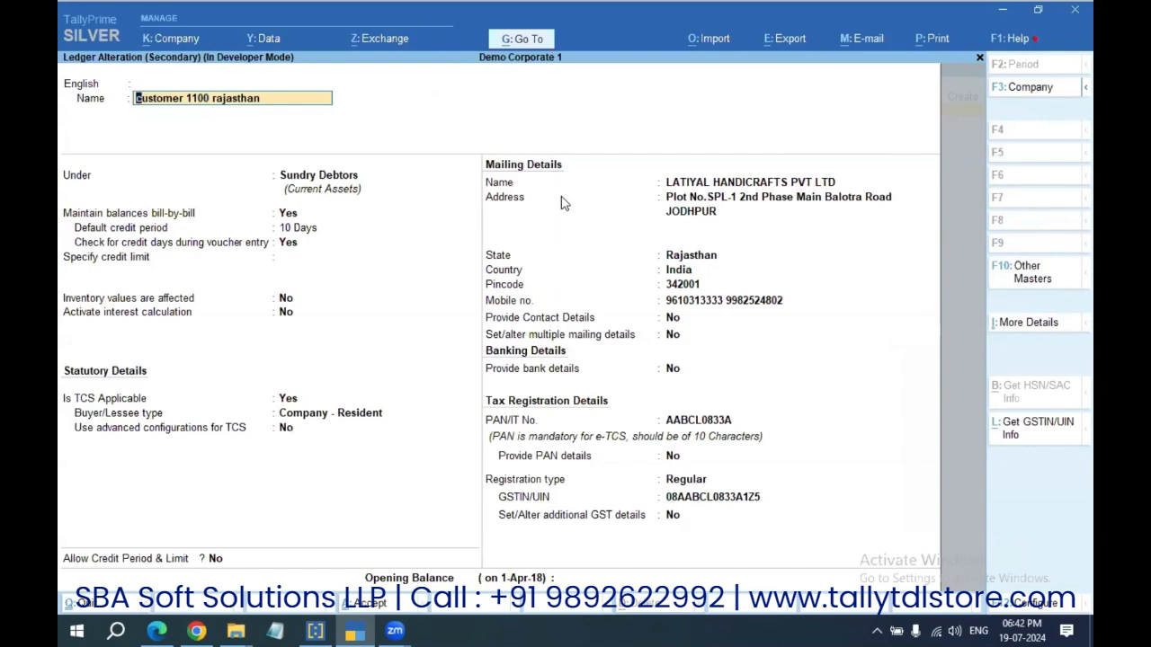
Step: Set Allow Credit Period & Limit to Yes on ledger 1100 rajasthan and save it
key("BackSpace")
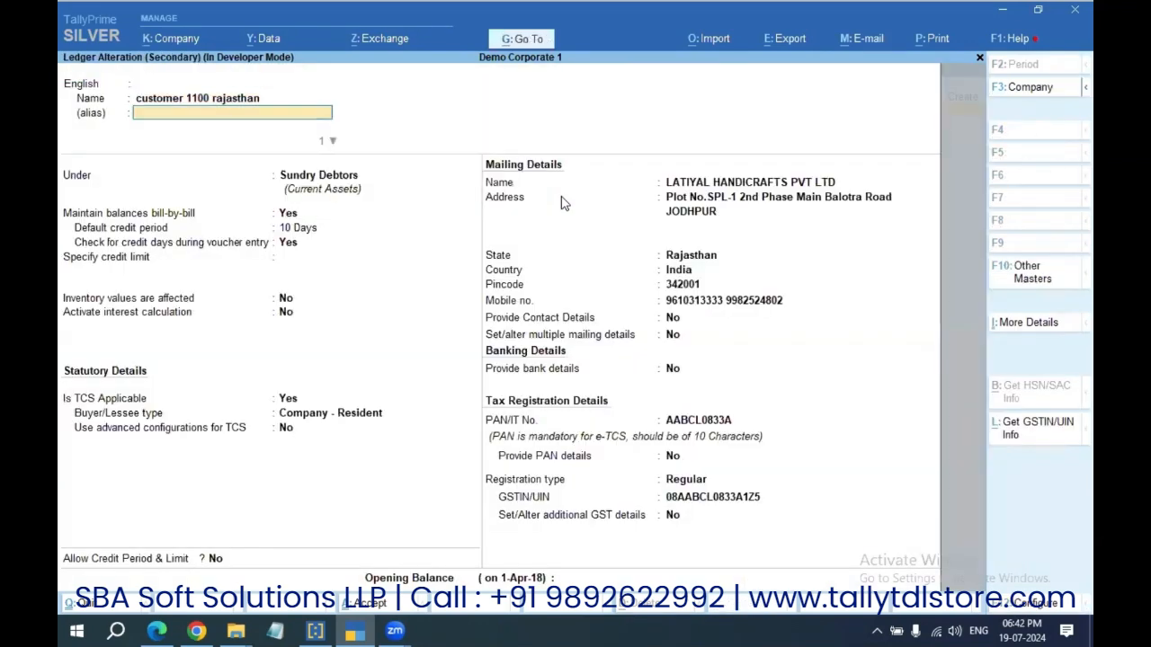
key("Return")
key("Return")
key("Return")
key("Return")
key("Return")
key("Return")
key("Return")
key("Return")
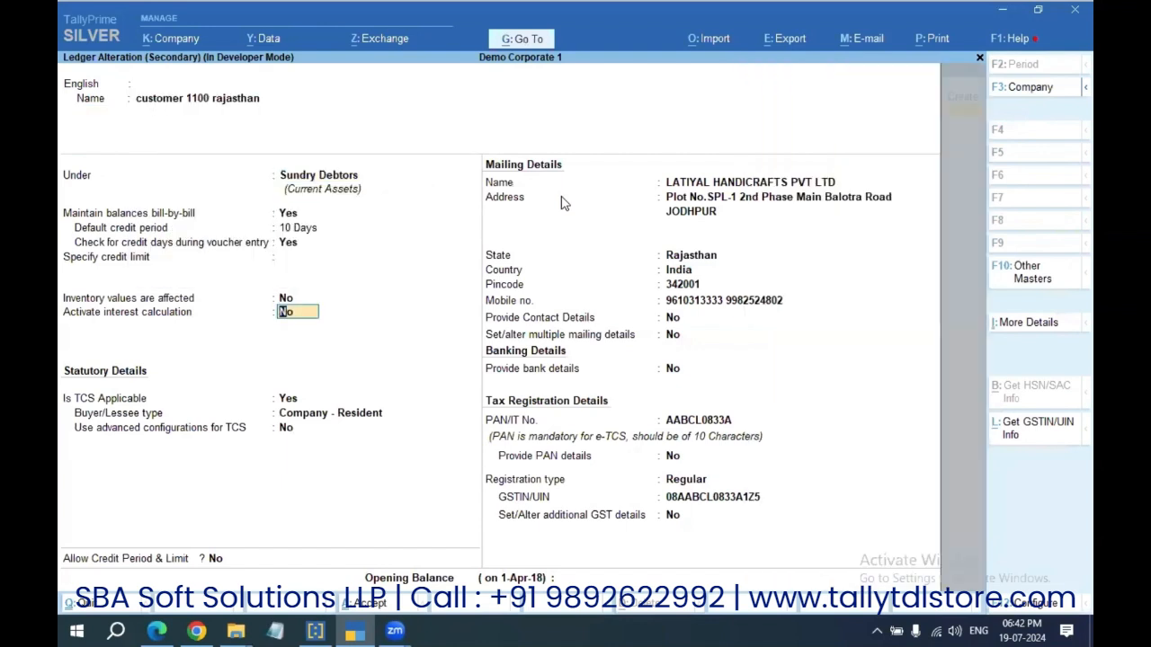
key("Return")
key("y")
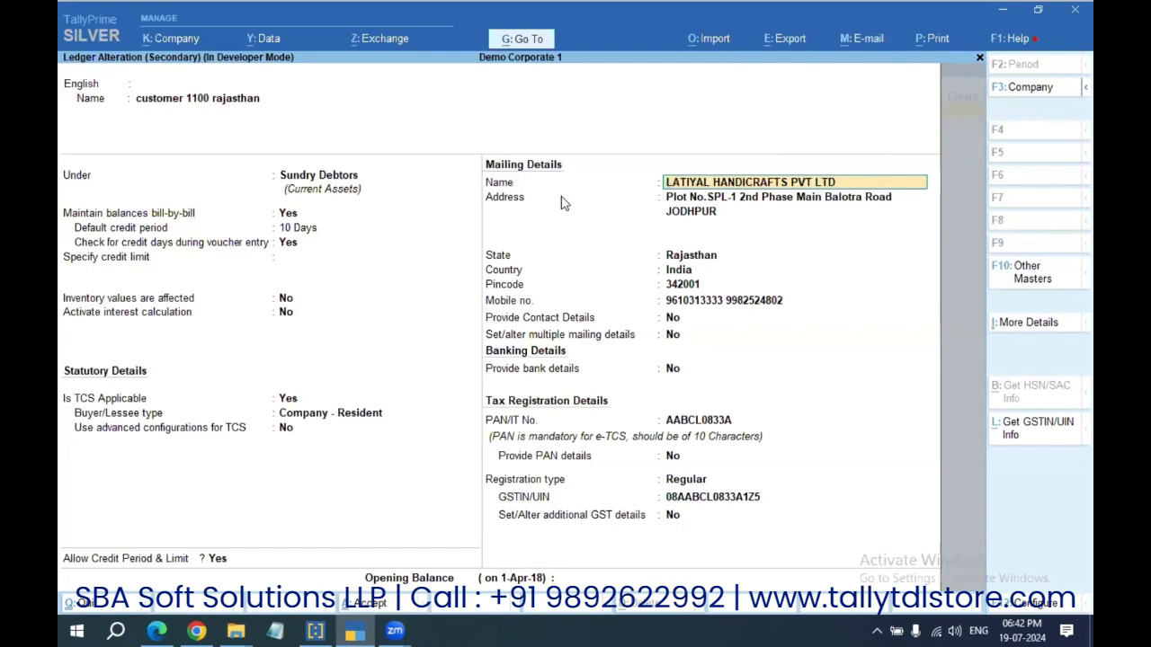
key("BackSpace")
key("ctrl+a")
Step: Reselect party 1100 rajasthan, dismiss the overdue-bills error, and exit the voucher unsaved
key("BackSpace")
type("1100")
key("Return")
key("Return")
key("Return")
key("Return")
key("BackSpace")
key("Escape")
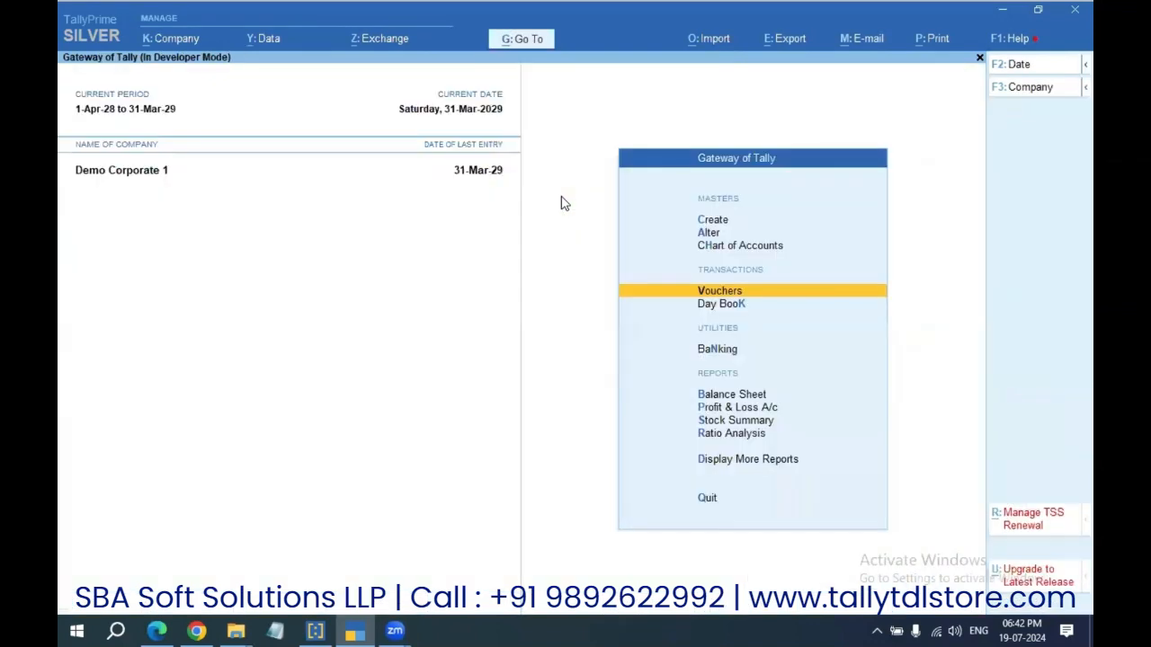